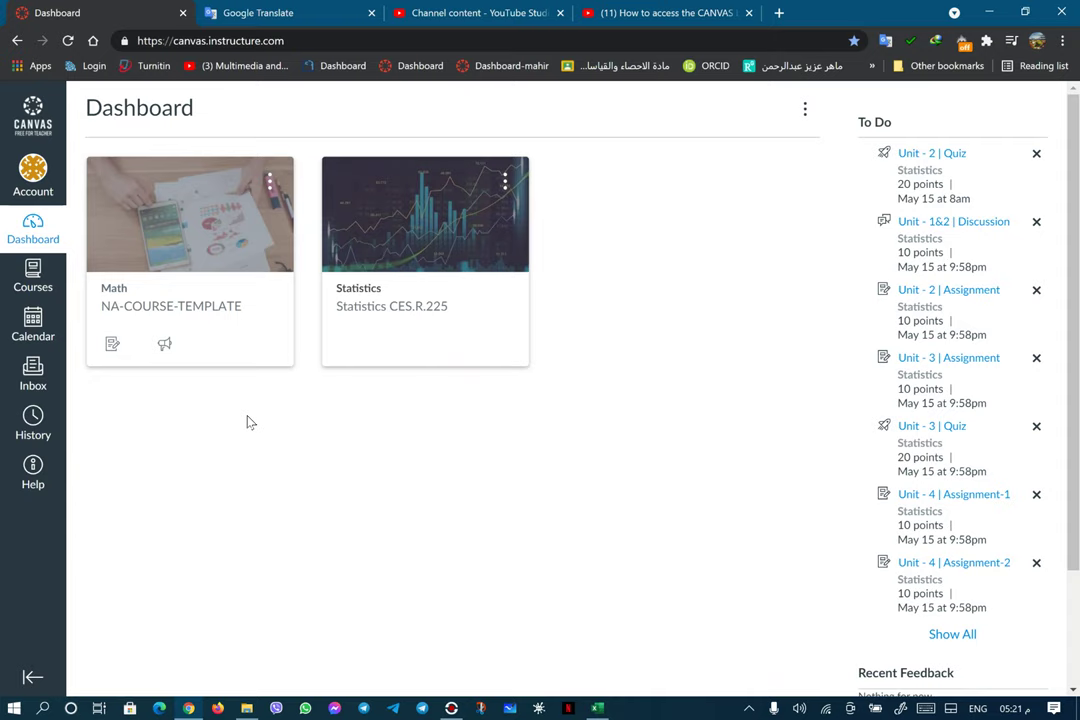
# - Open the account settings and start editing the personal details
pyautogui.click(33, 172)
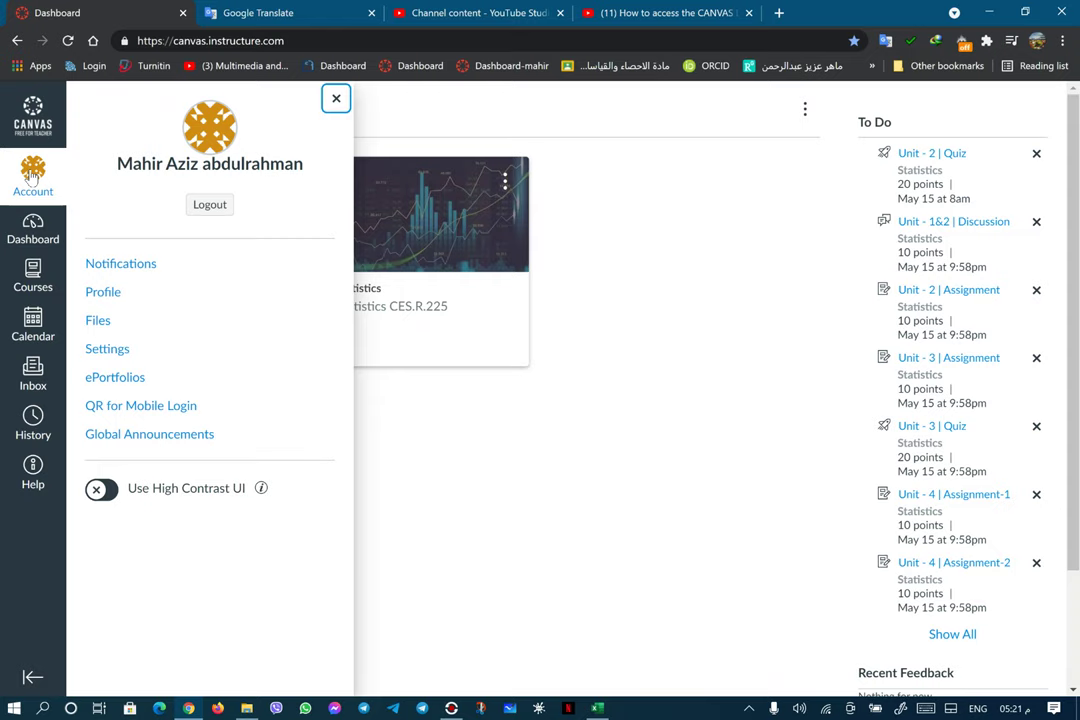
pyautogui.click(107, 350)
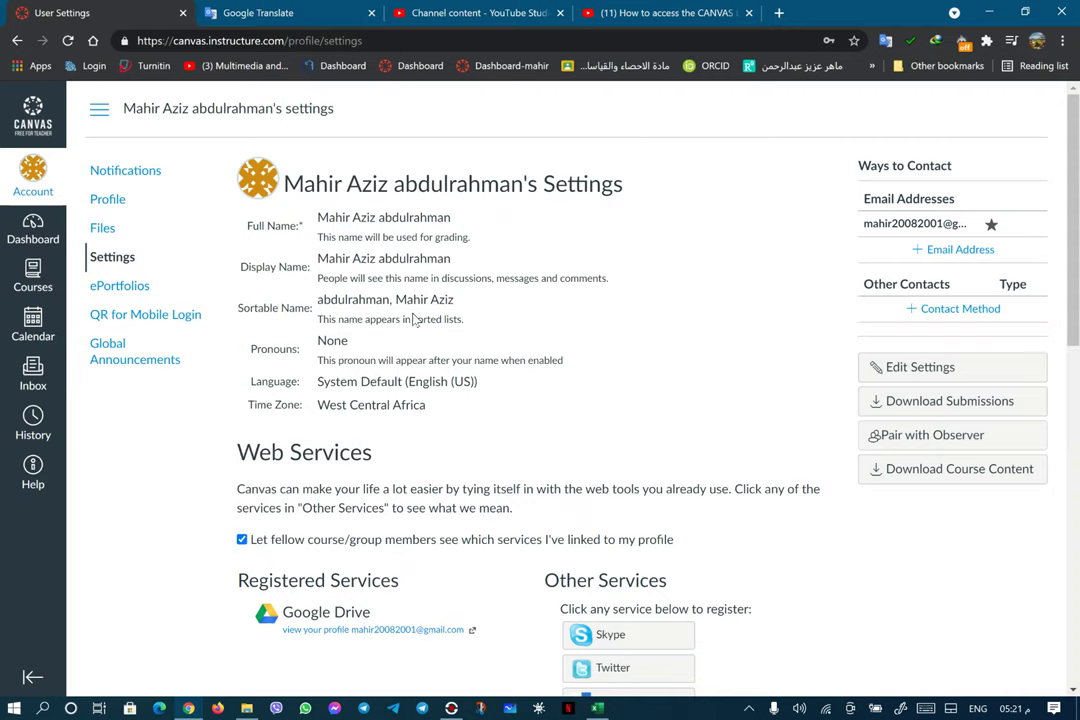
pyautogui.click(912, 367)
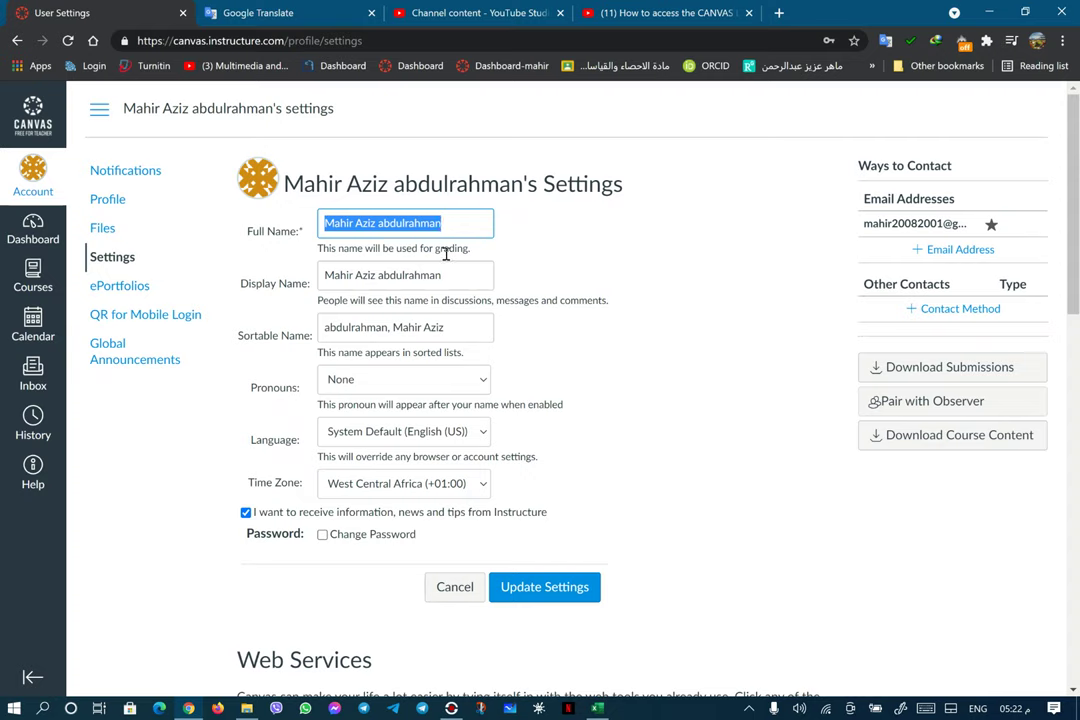
# - Copy the full name into the Display Name field, and go to the Sortable Name field
pyautogui.click(443, 223)
pyautogui.moveTo(443, 224); pyautogui.dragTo(325, 223)
pyautogui.rightClick(358, 226)
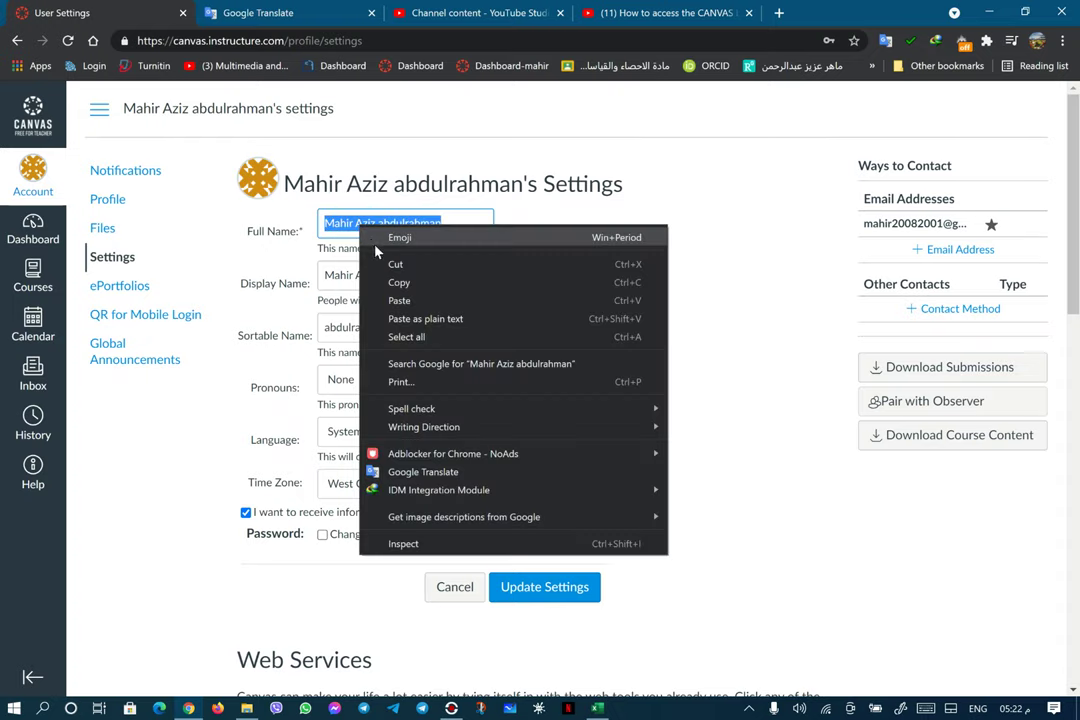
pyautogui.click(390, 280)
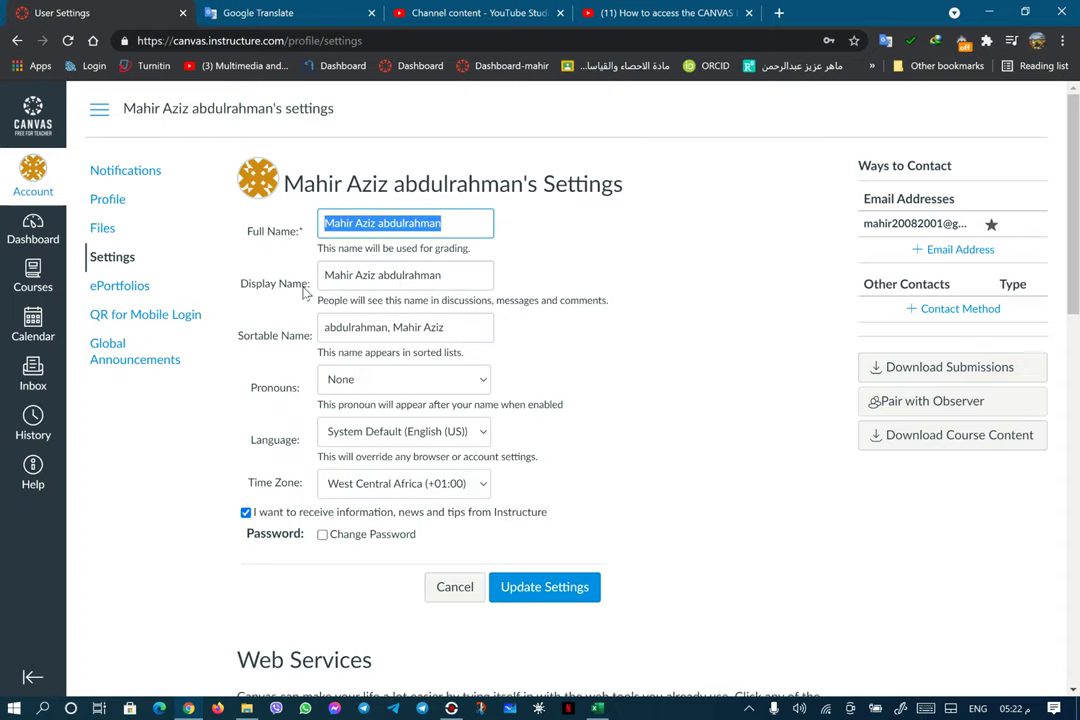
pyautogui.moveTo(443, 276); pyautogui.dragTo(321, 274)
pyautogui.rightClick(338, 277)
pyautogui.click(379, 353)
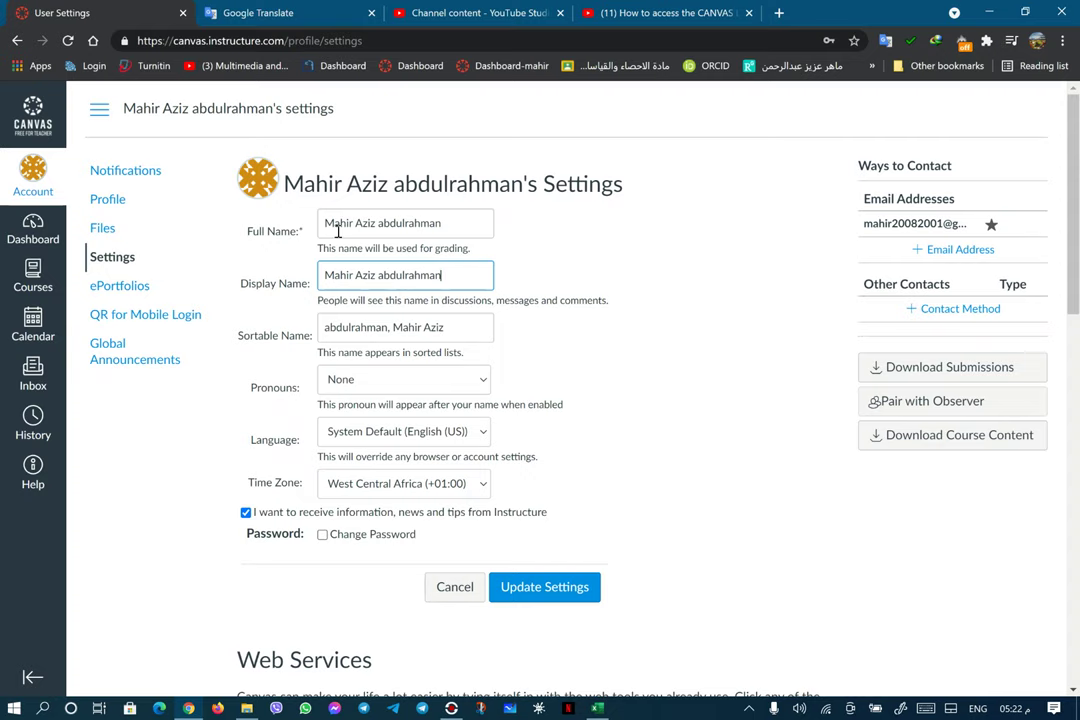
pyautogui.click(362, 328)
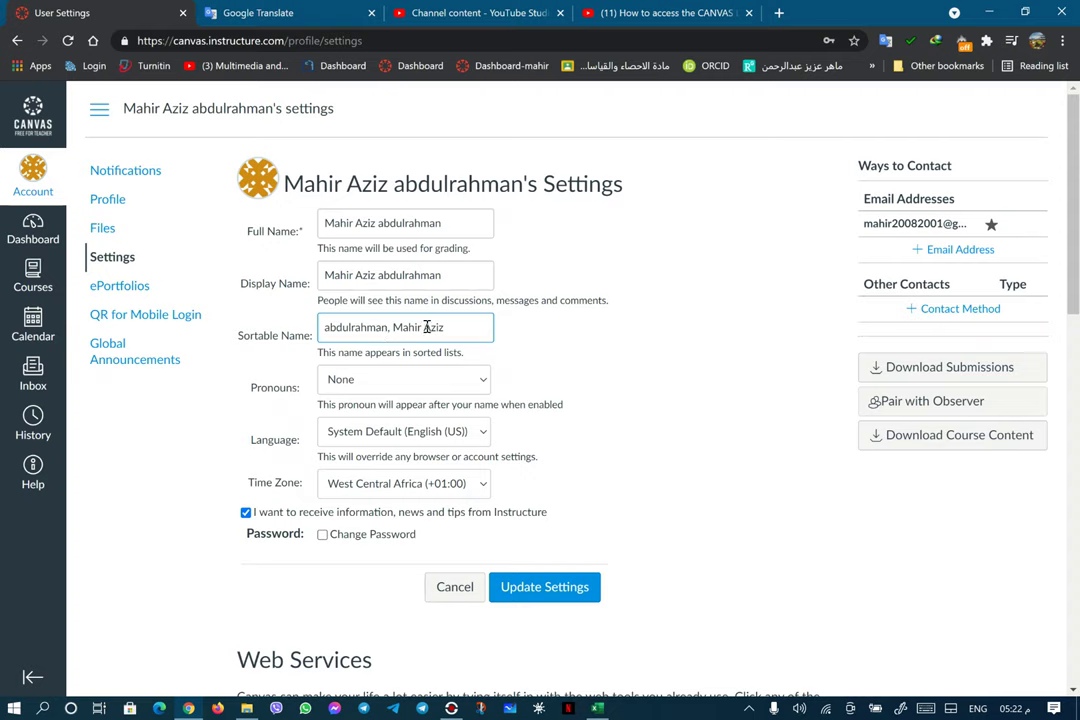
# - Set the pronouns to He/Him and the language to English (US)
pyautogui.click(485, 381)
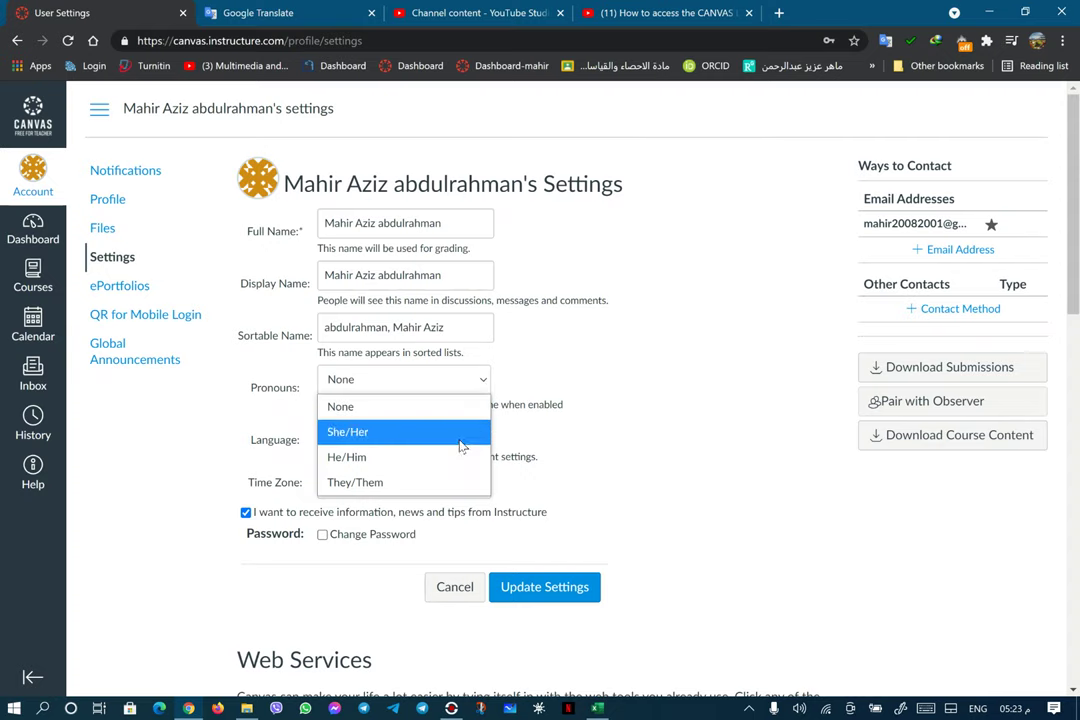
pyautogui.click(451, 462)
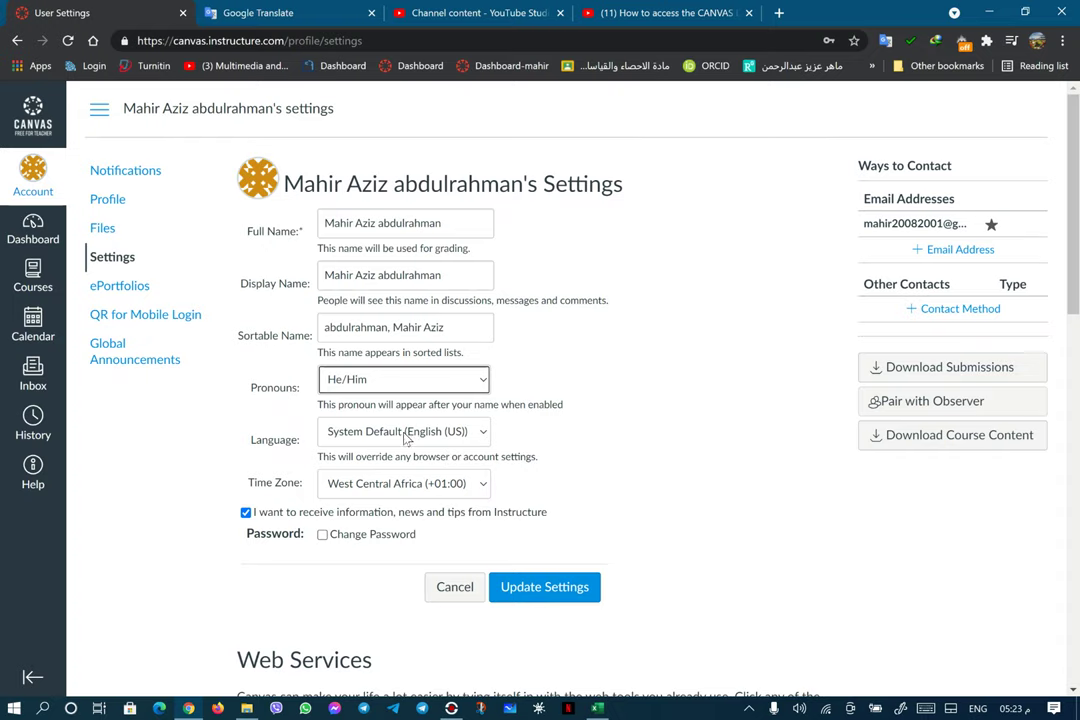
pyautogui.click(486, 441)
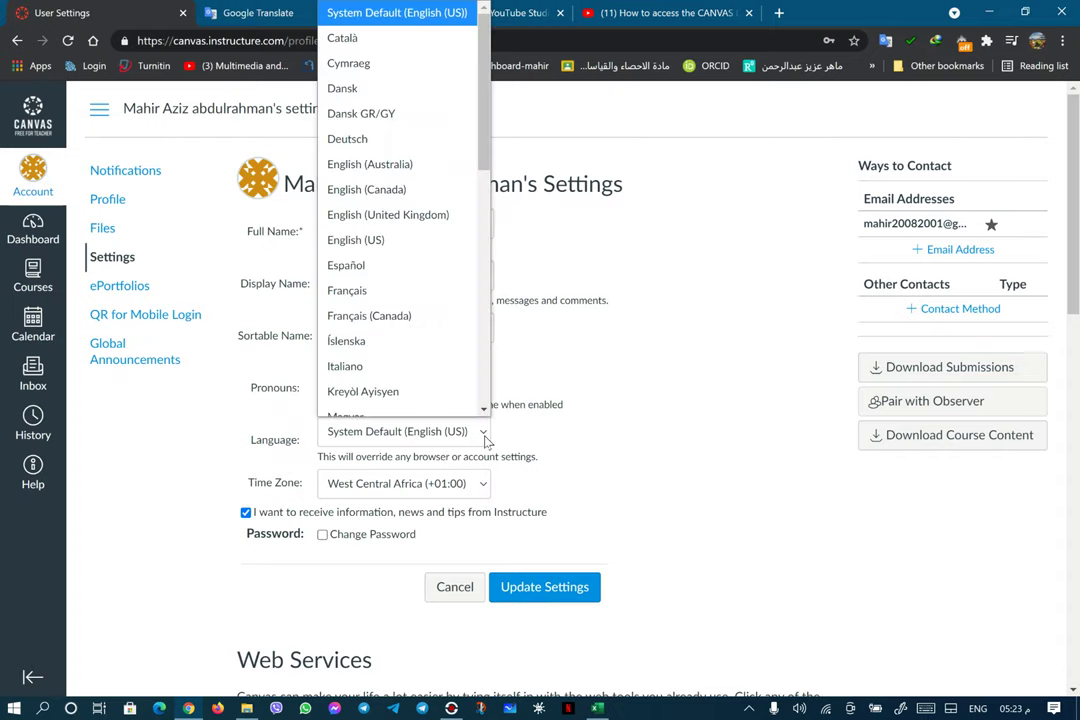
pyautogui.click(380, 228)
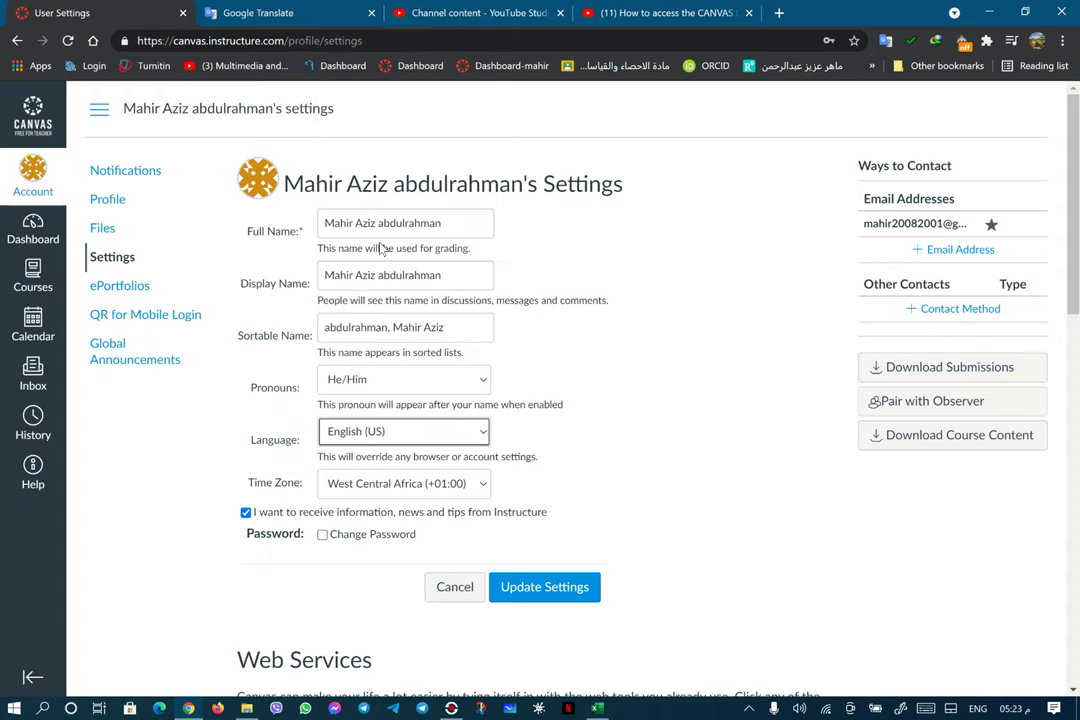
# - Set the account's time zone to Baghdad (+03:00)
pyautogui.click(484, 484)
pyautogui.moveTo(563, 190); pyautogui.dragTo(559, 288)
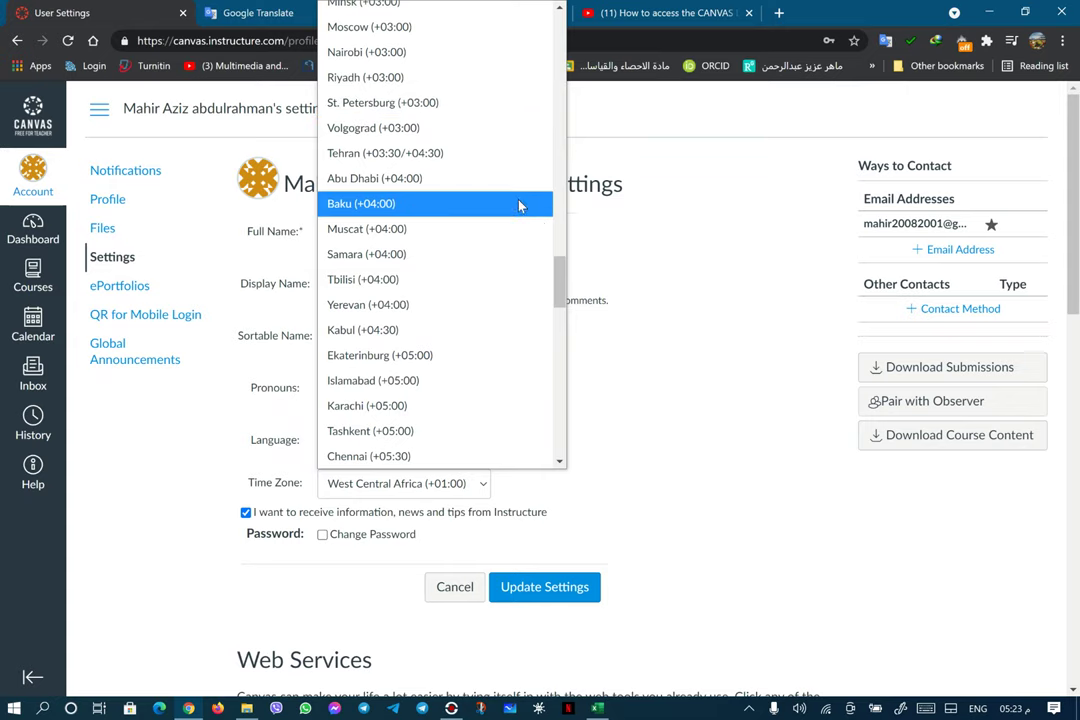
pyautogui.moveTo(562, 266); pyautogui.dragTo(564, 257)
pyautogui.click(420, 22)
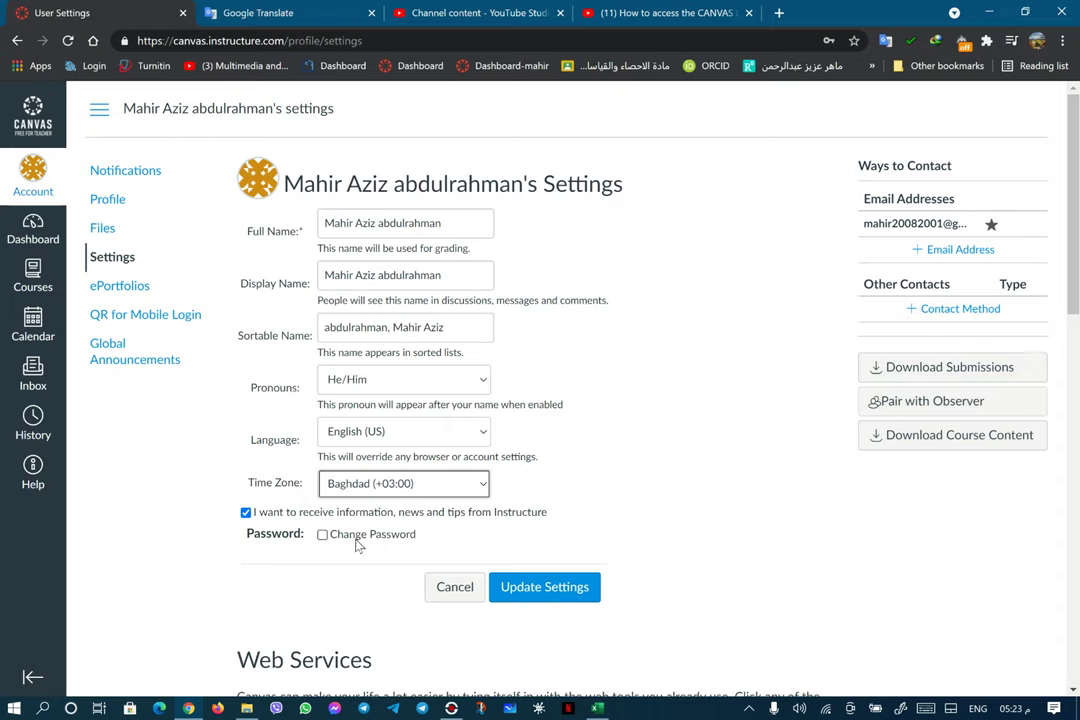
# - Enable the Change Password option and look over the old, new and confirm password fields
pyautogui.click(323, 538)
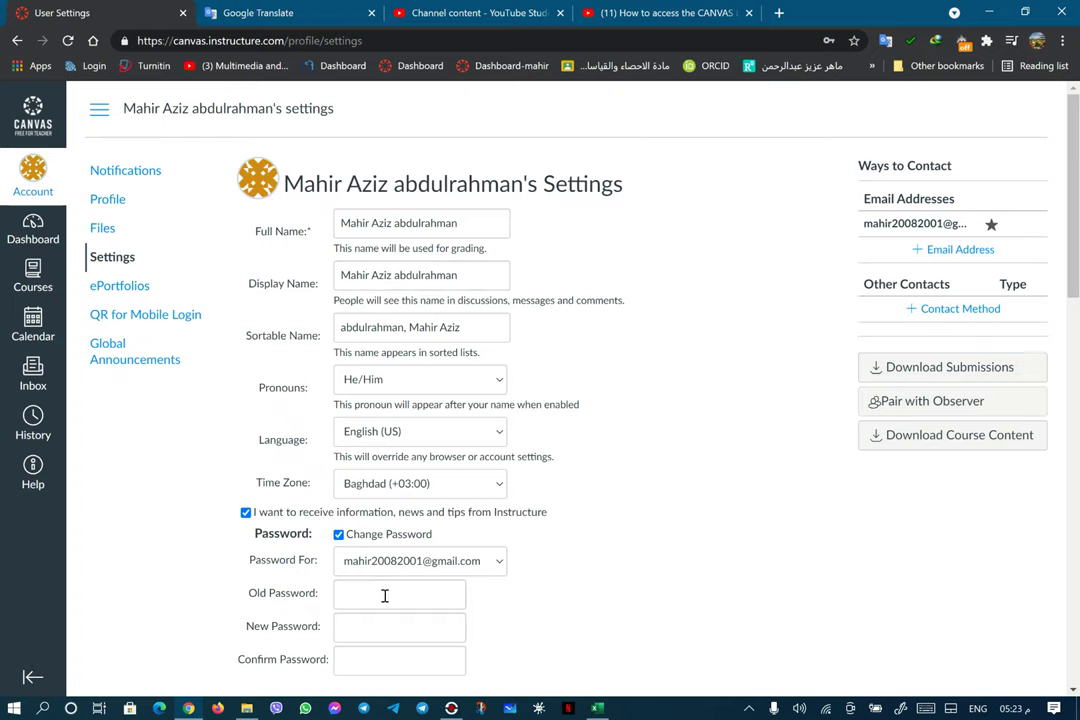
pyautogui.click(383, 594)
pyautogui.scroll(-2, 600, 545)
pyautogui.scroll(2, 603, 545)
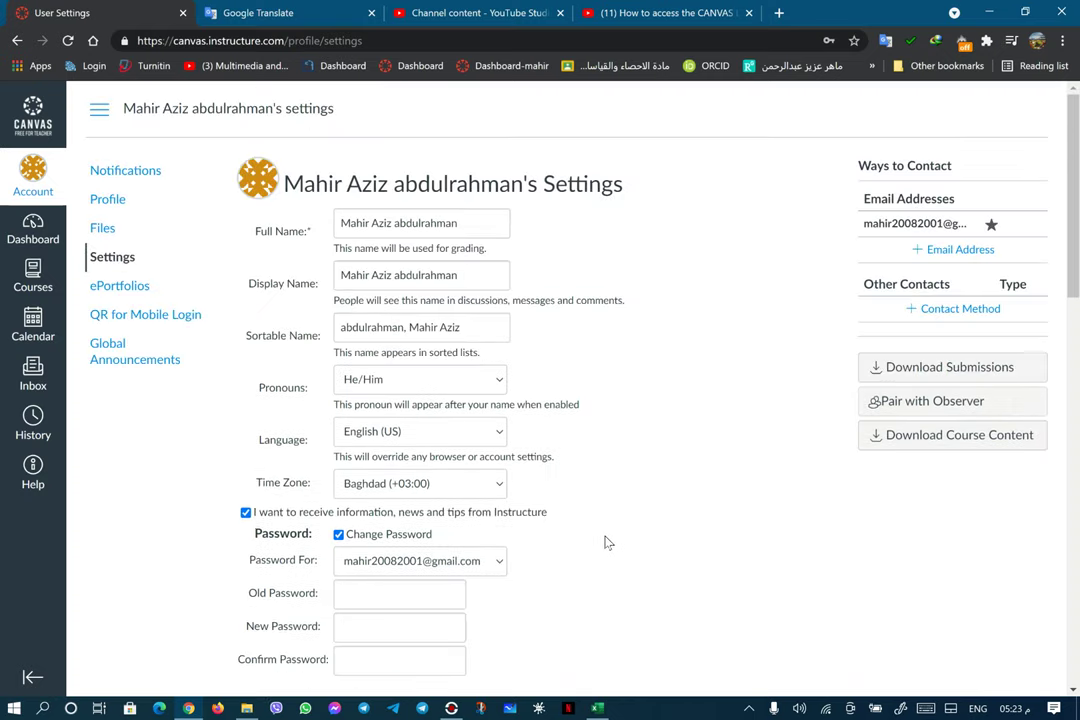
# - Upload a portrait photo from the computer as the profile picture, adjust its circular crop and save it
pyautogui.click(262, 182)
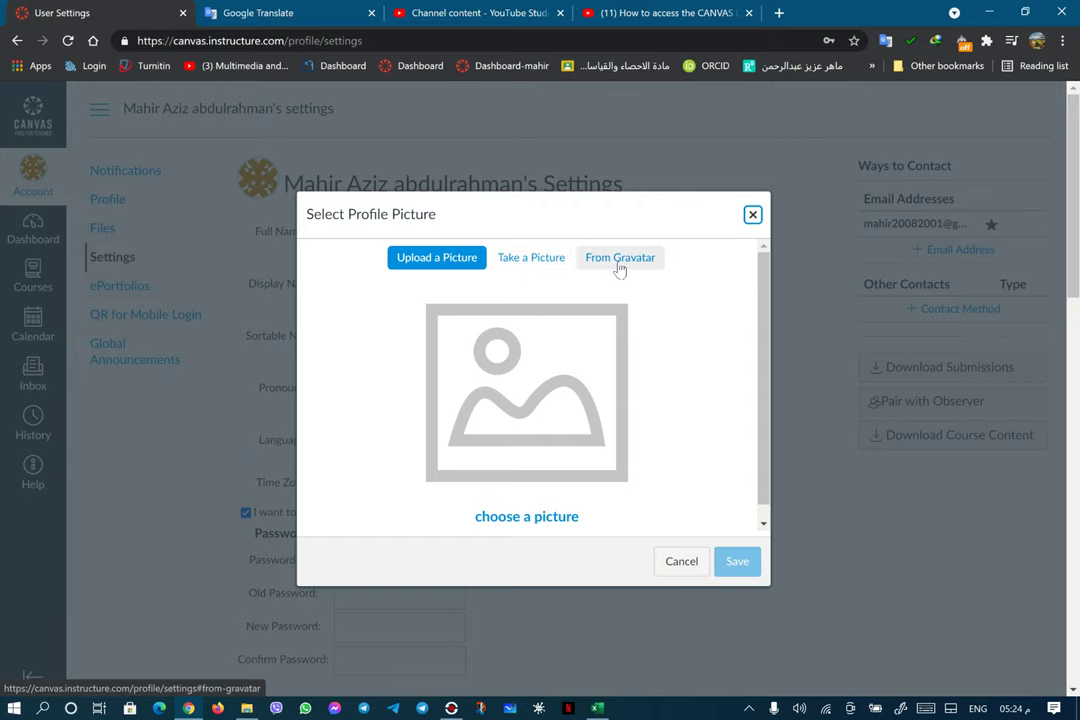
pyautogui.click(524, 401)
pyautogui.click(241, 227)
pyautogui.doubleClick(213, 234)
pyautogui.moveTo(646, 409); pyautogui.dragTo(645, 393)
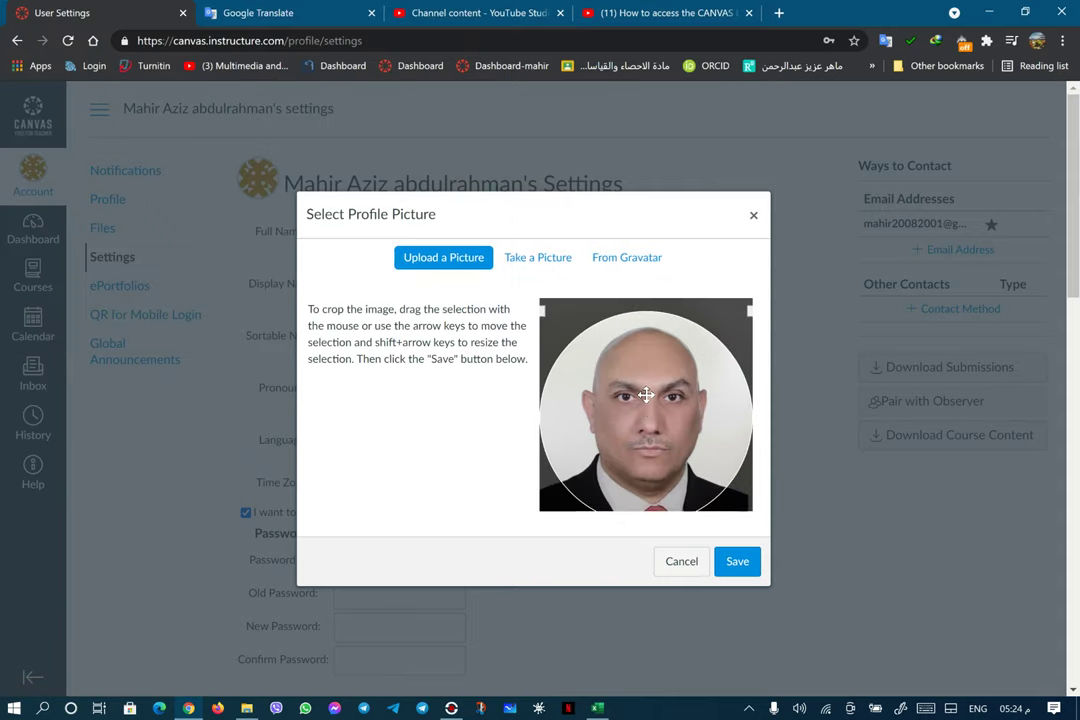
pyautogui.click(740, 563)
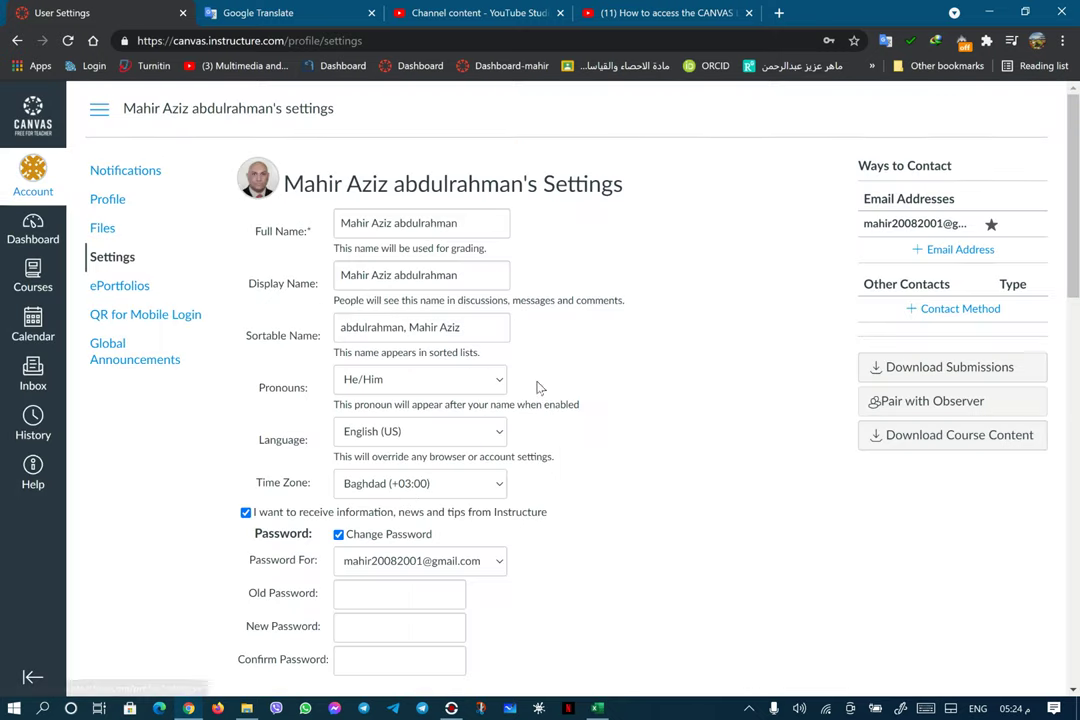
# - Try to update the settings with the password fields left blank
pyautogui.scroll(-3, 622, 542)
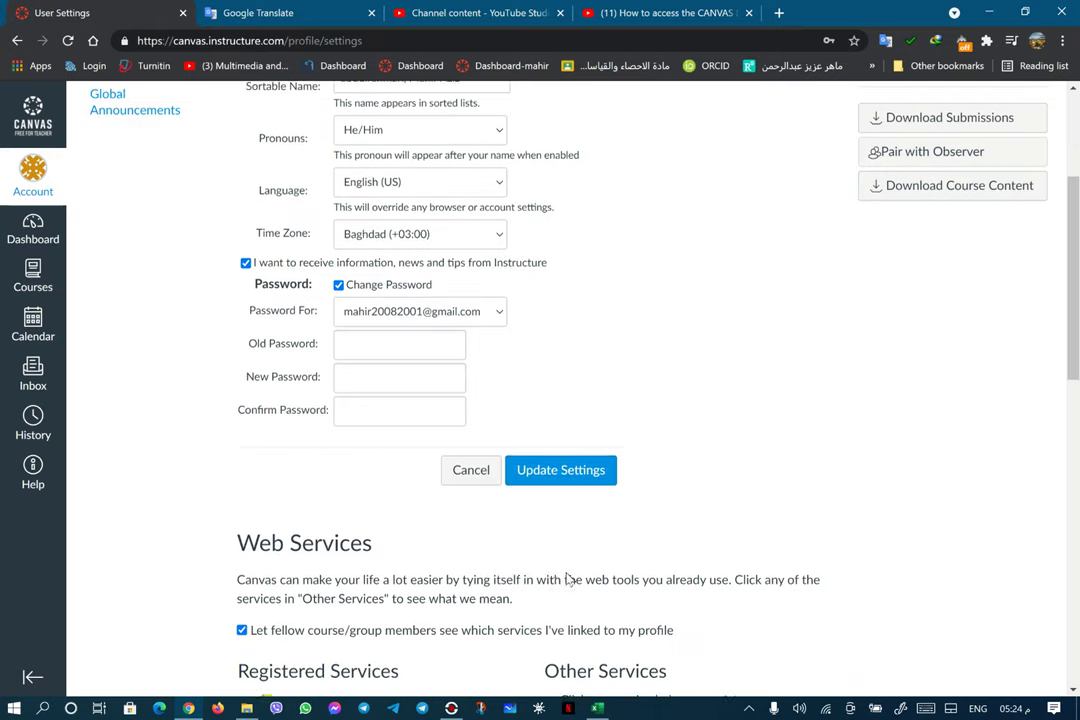
pyautogui.click(417, 326)
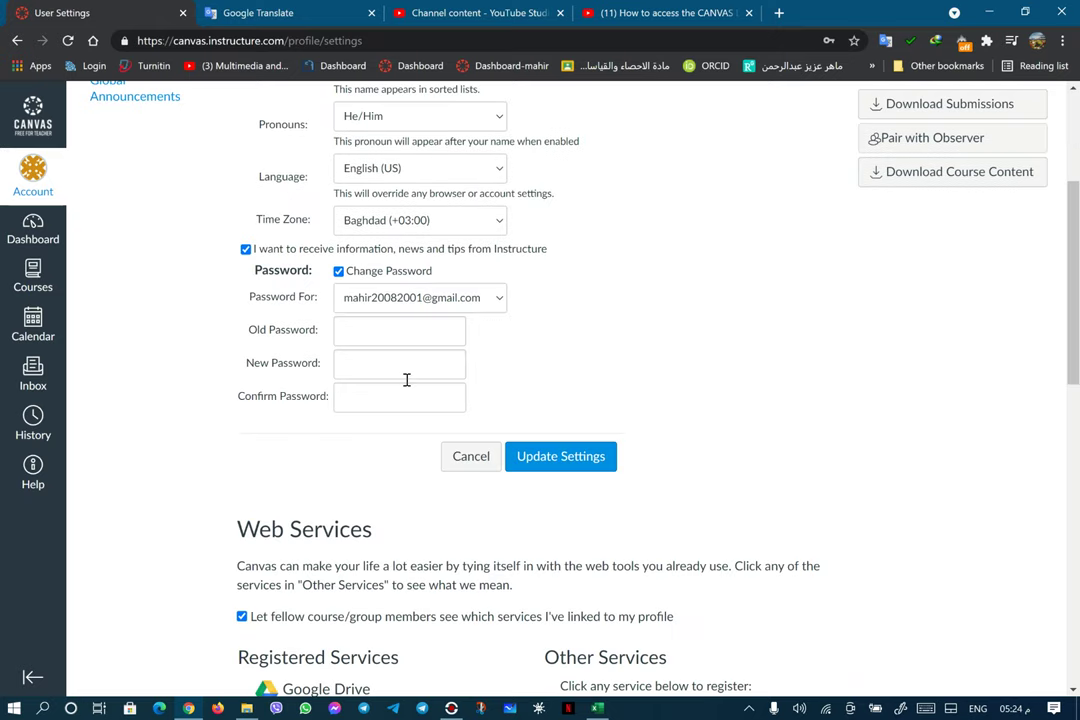
pyautogui.click(555, 460)
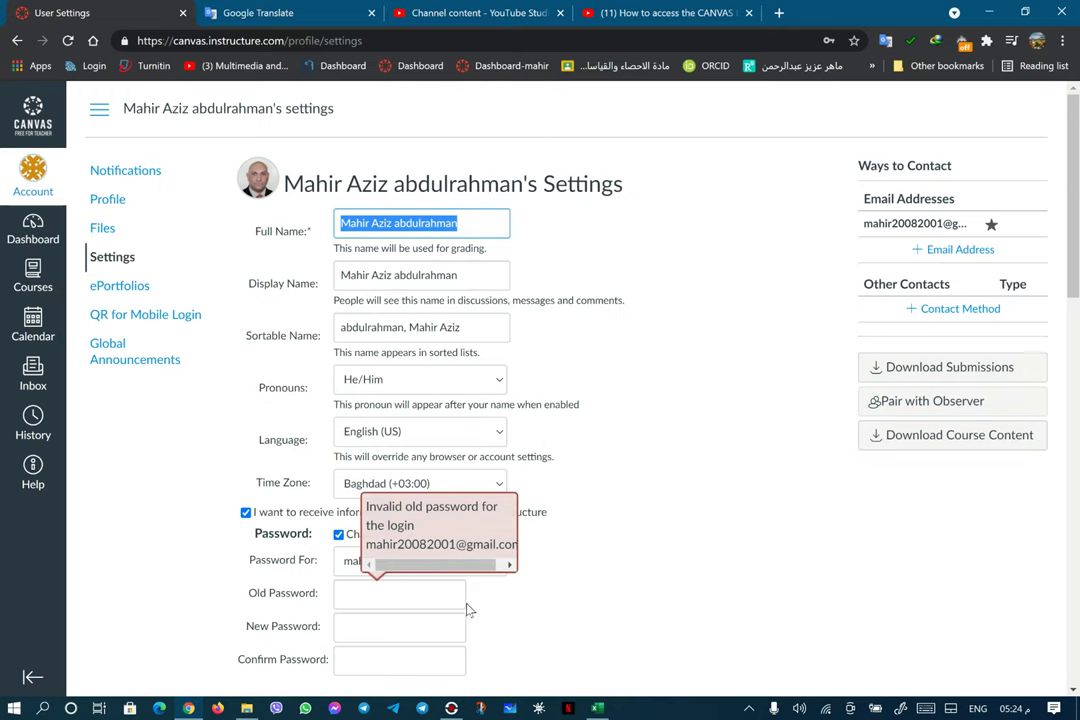
# - Disable the Change Password option and update the settings
pyautogui.click(339, 537)
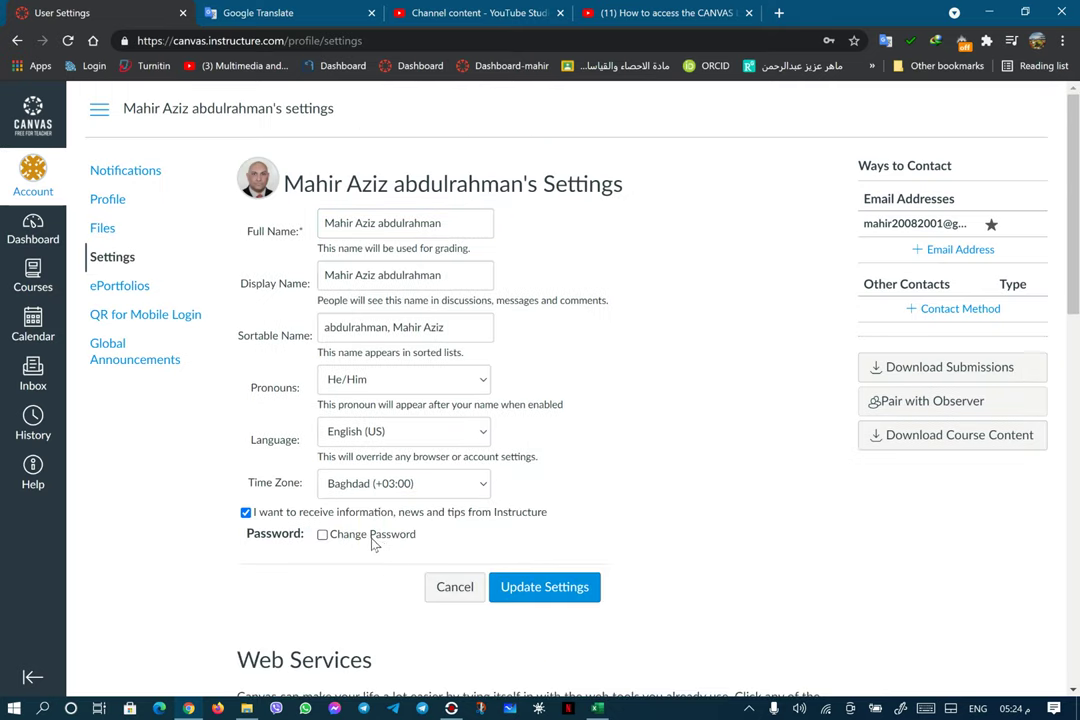
pyautogui.click(515, 588)
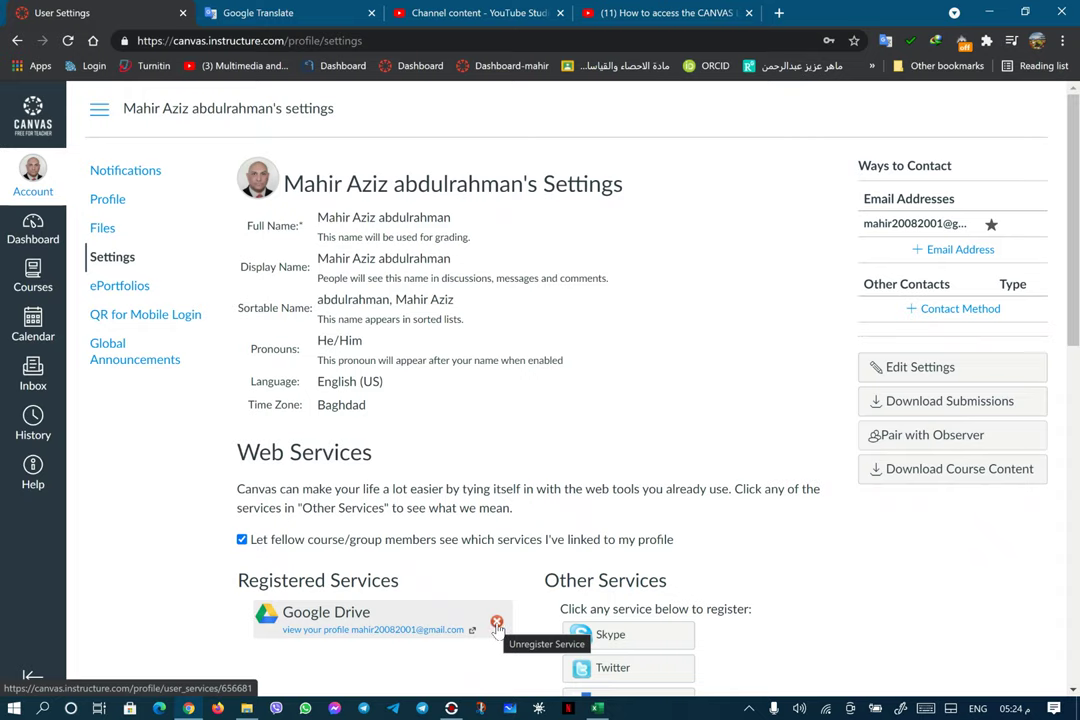
# - Unregister Google Drive from the registered web services
pyautogui.click(497, 622)
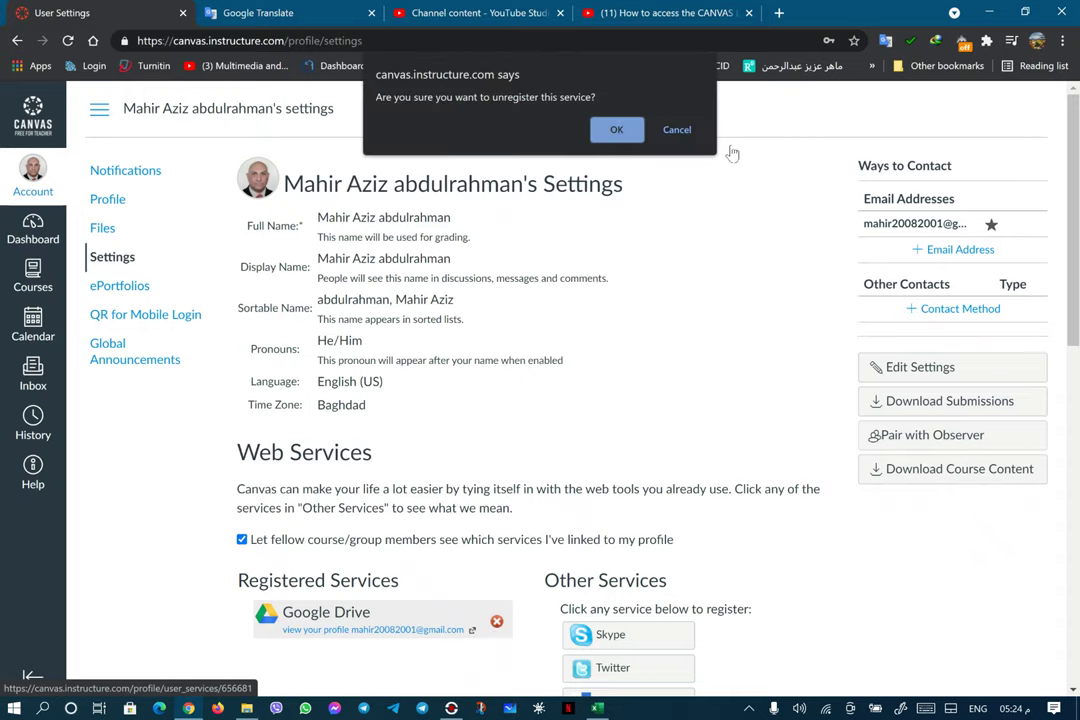
pyautogui.click(619, 130)
# - Bring up the Google Drive authorization request under Other Services and dismiss it without granting access
pyautogui.scroll(-5, 643, 477)
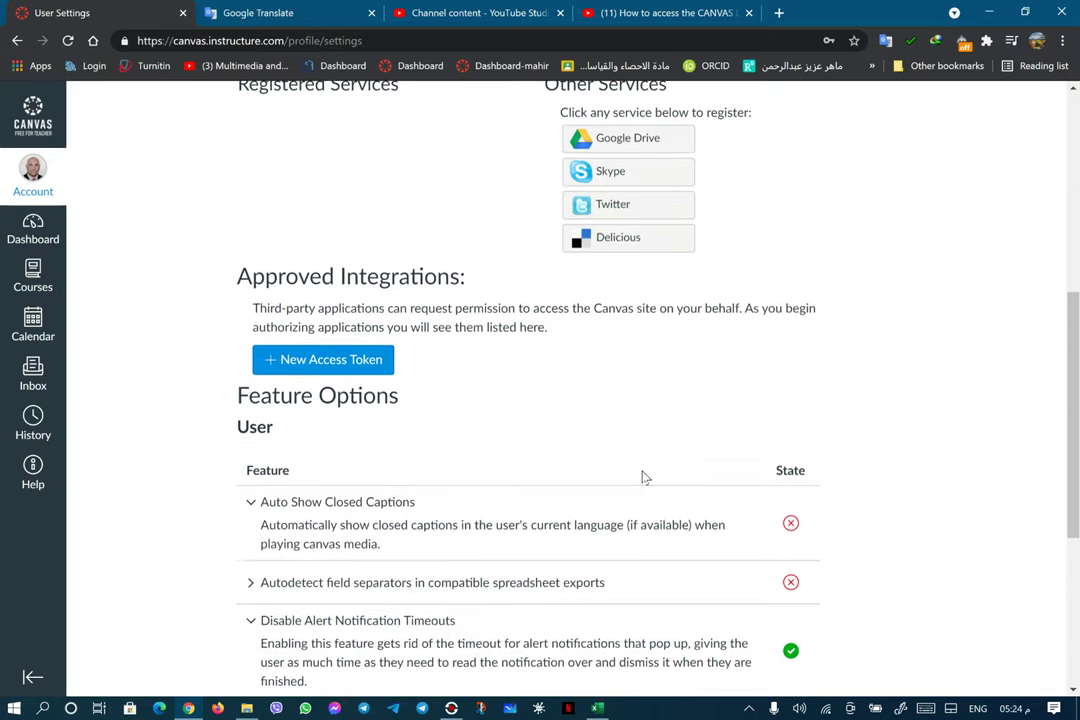
pyautogui.scroll(3, 605, 286)
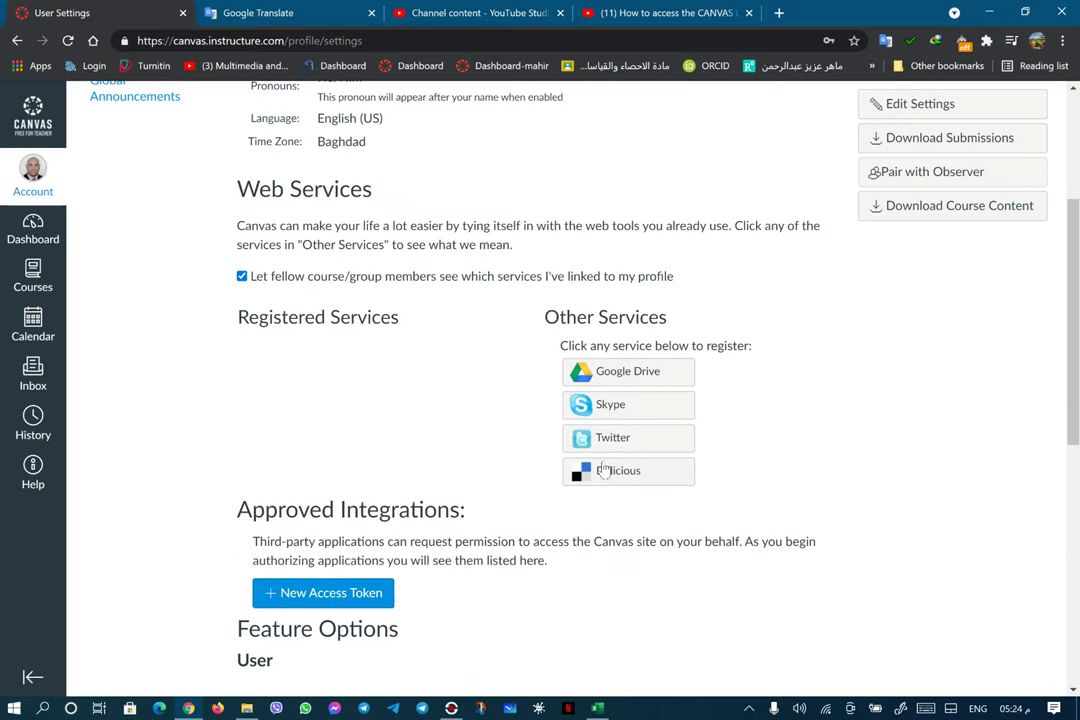
pyautogui.click(622, 373)
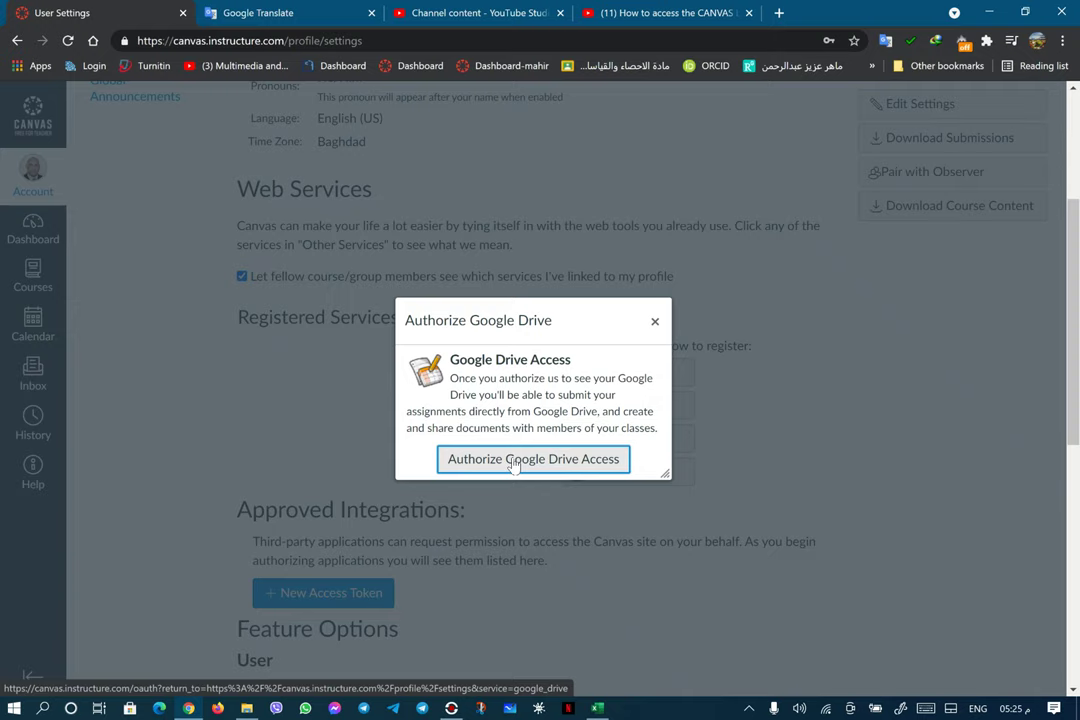
pyautogui.click(654, 322)
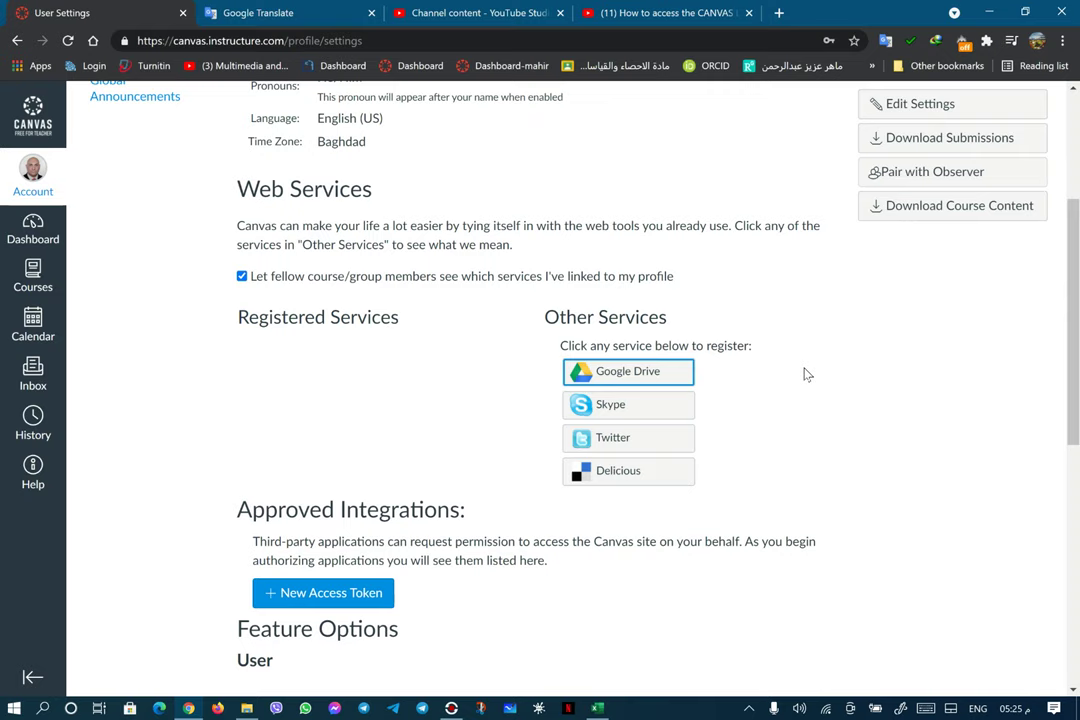
# - Open the account notification settings and set Due Date email notifications to Notify immediately
pyautogui.scroll(3, 783, 342)
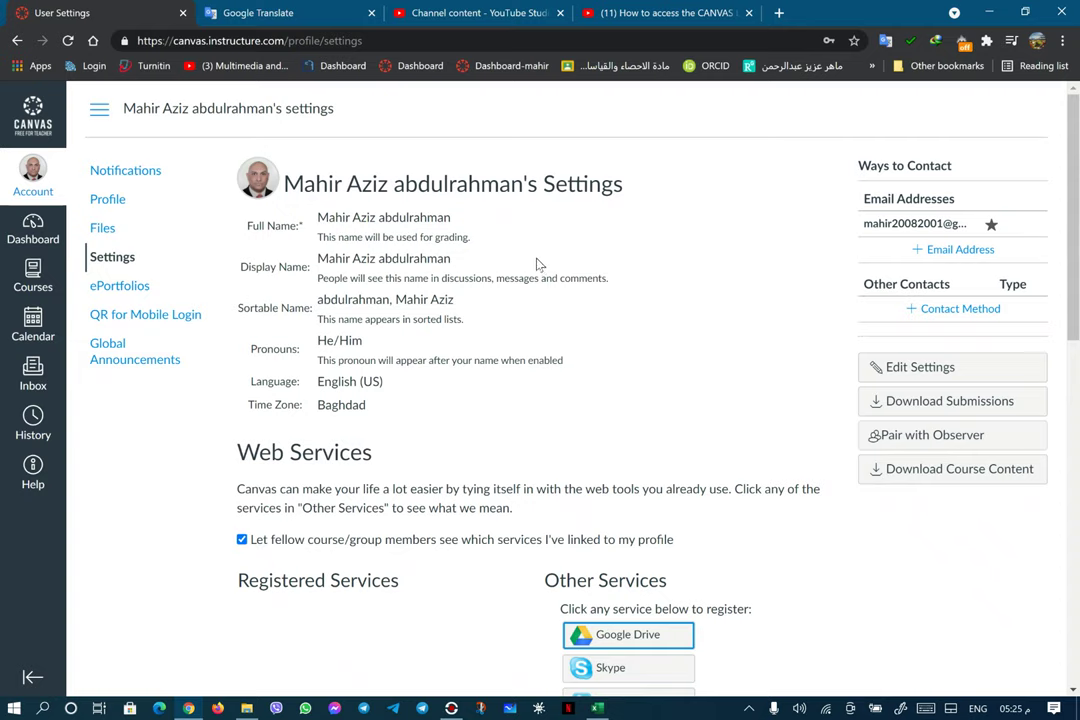
pyautogui.click(138, 176)
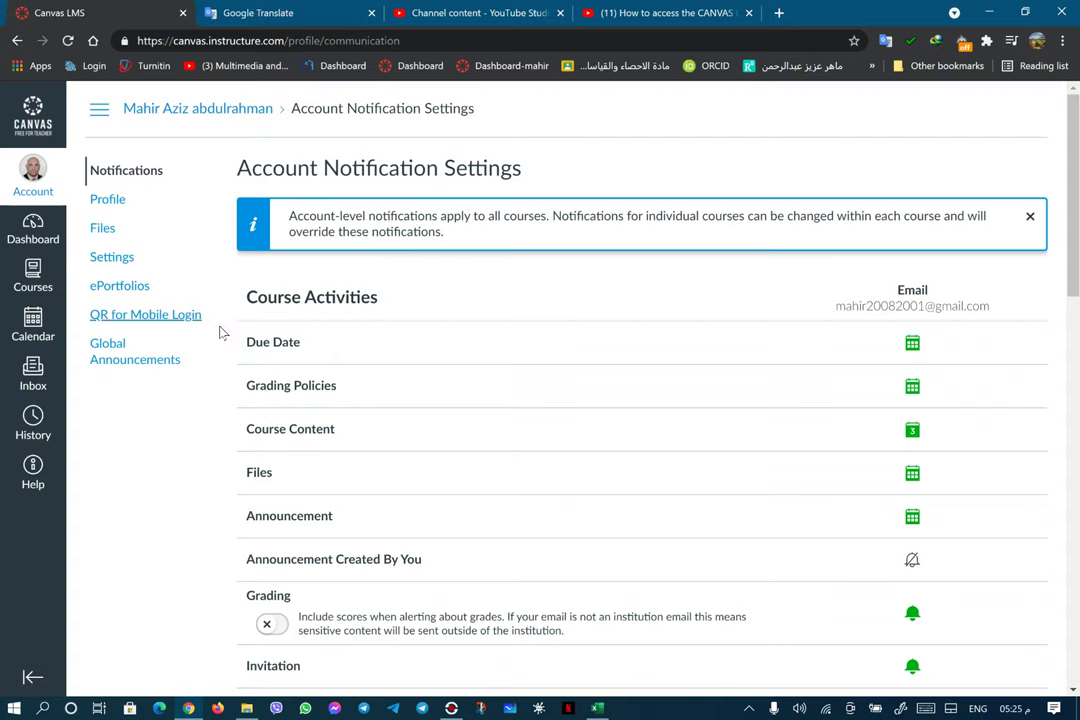
pyautogui.moveTo(263, 344)
pyautogui.click(912, 343)
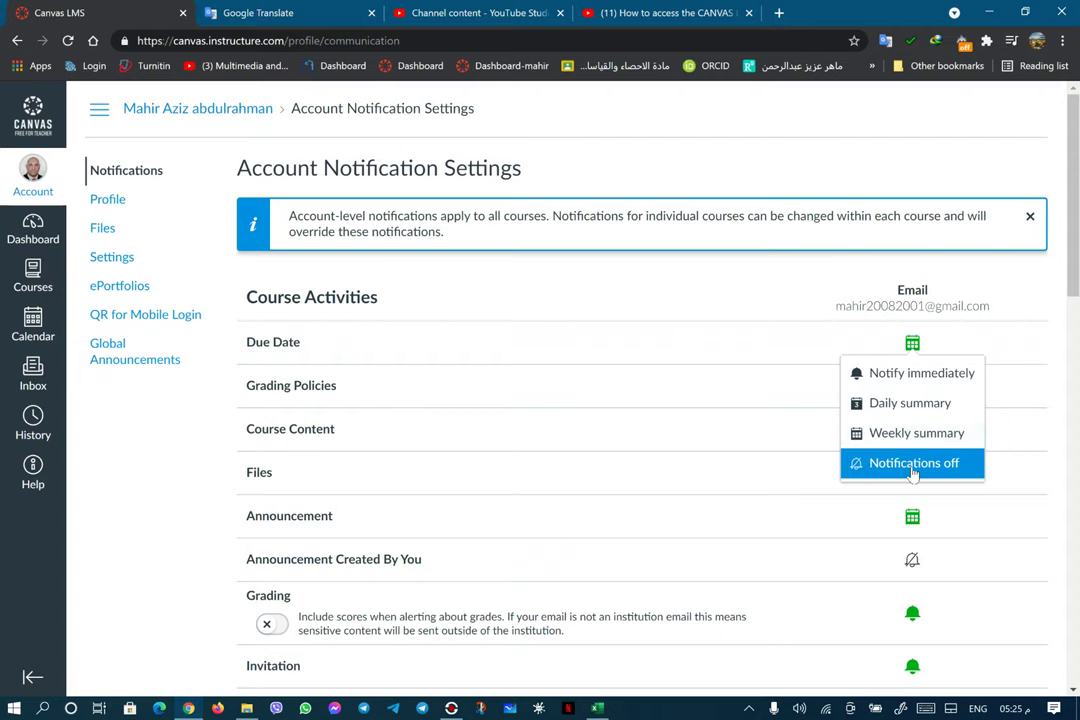
pyautogui.moveTo(912, 474)
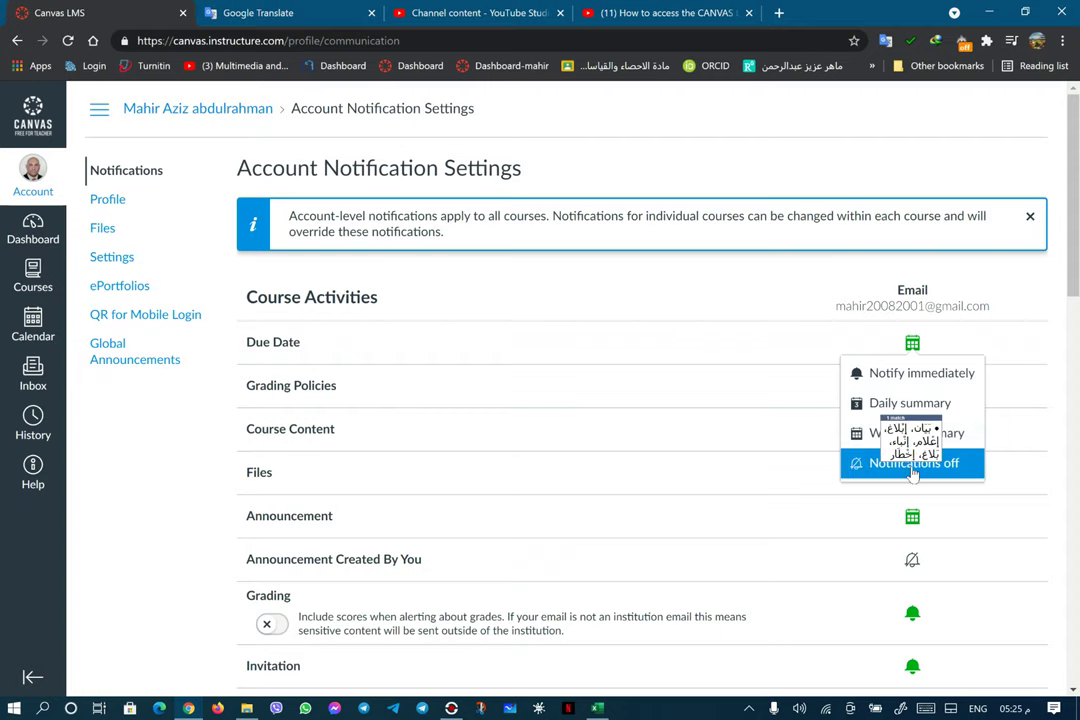
pyautogui.click(906, 375)
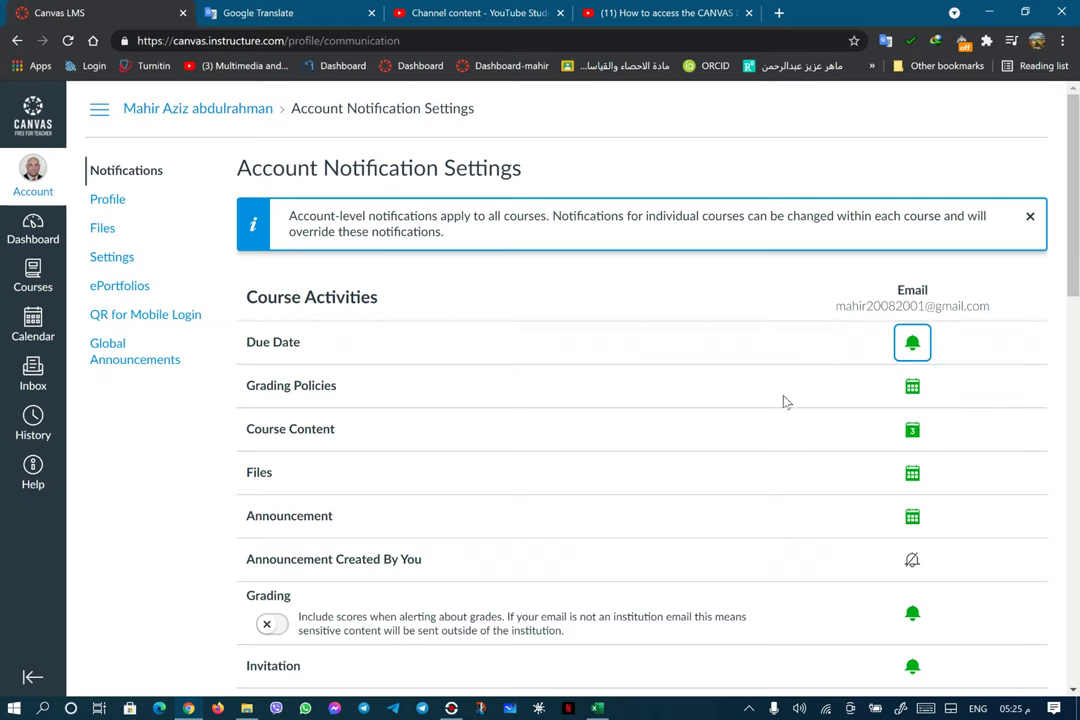
# - Set the Grading Policies and Course Content email notifications to Notify immediately
pyautogui.moveTo(326, 385)
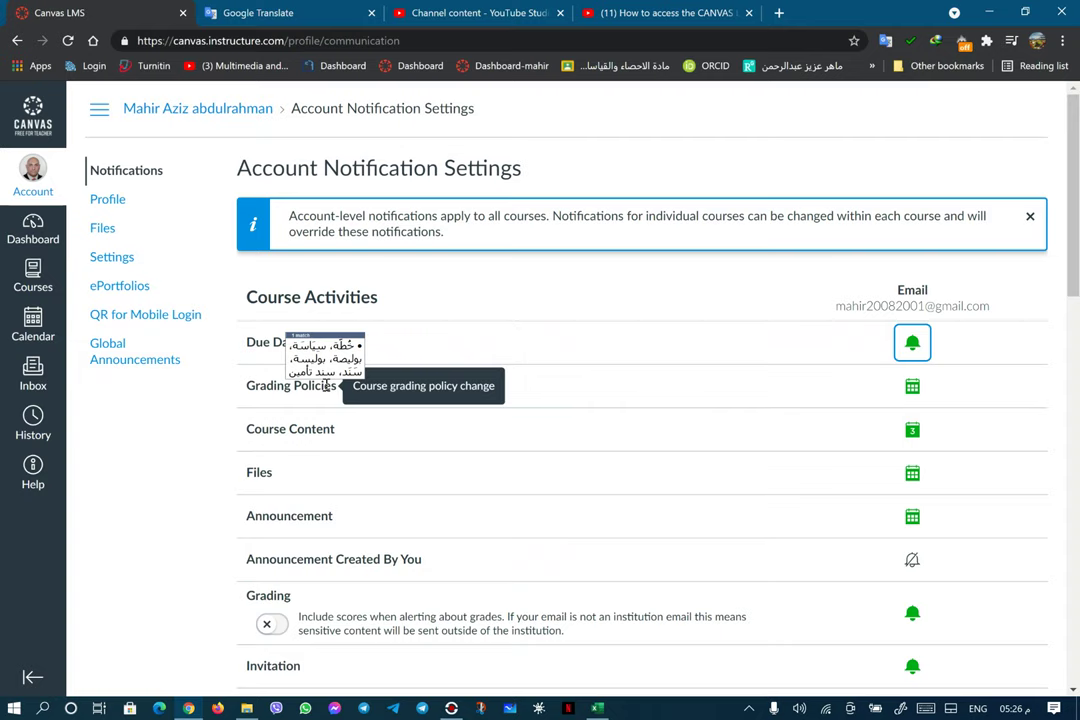
pyautogui.click(912, 393)
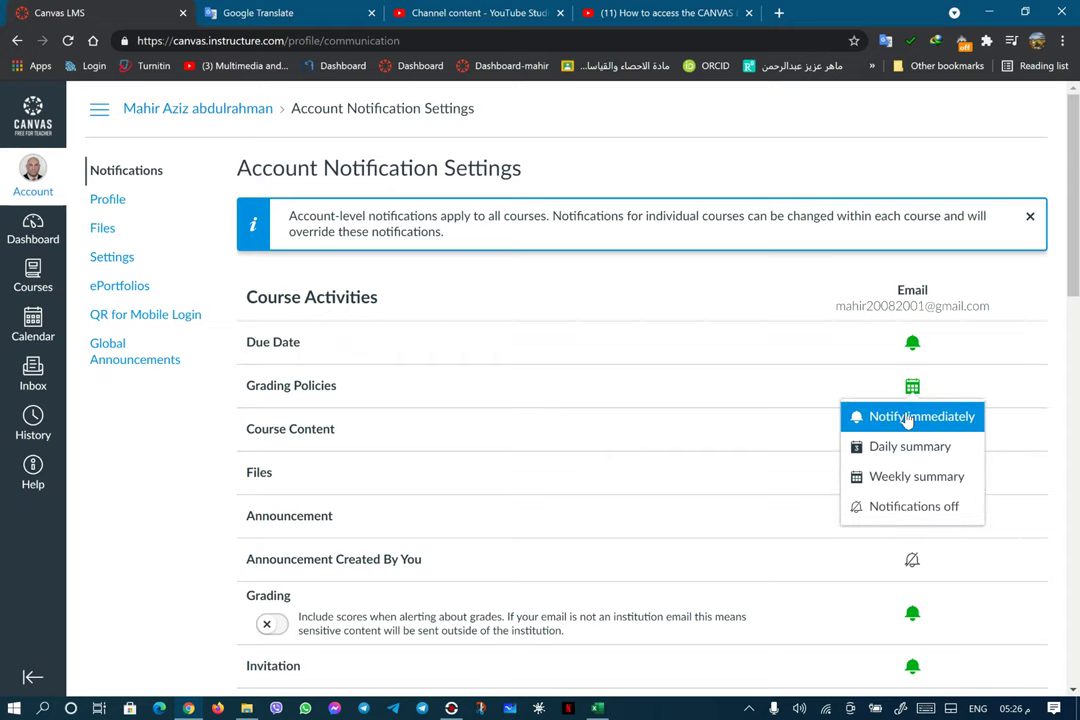
pyautogui.click(907, 418)
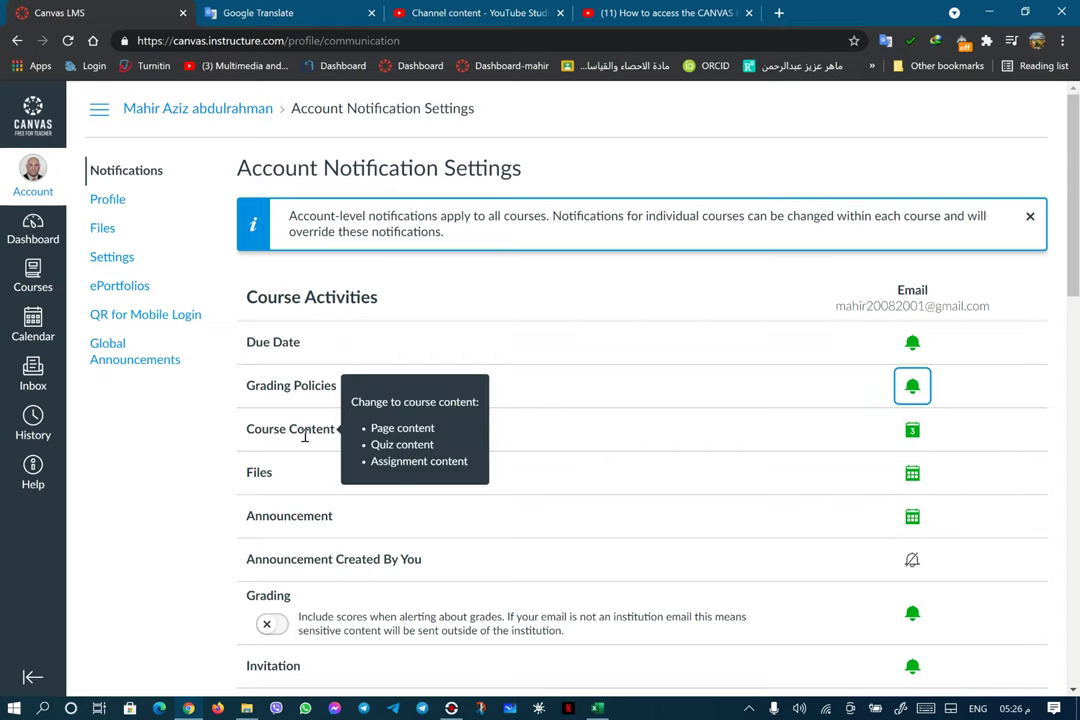
pyautogui.moveTo(308, 428)
pyautogui.click(913, 431)
pyautogui.click(898, 460)
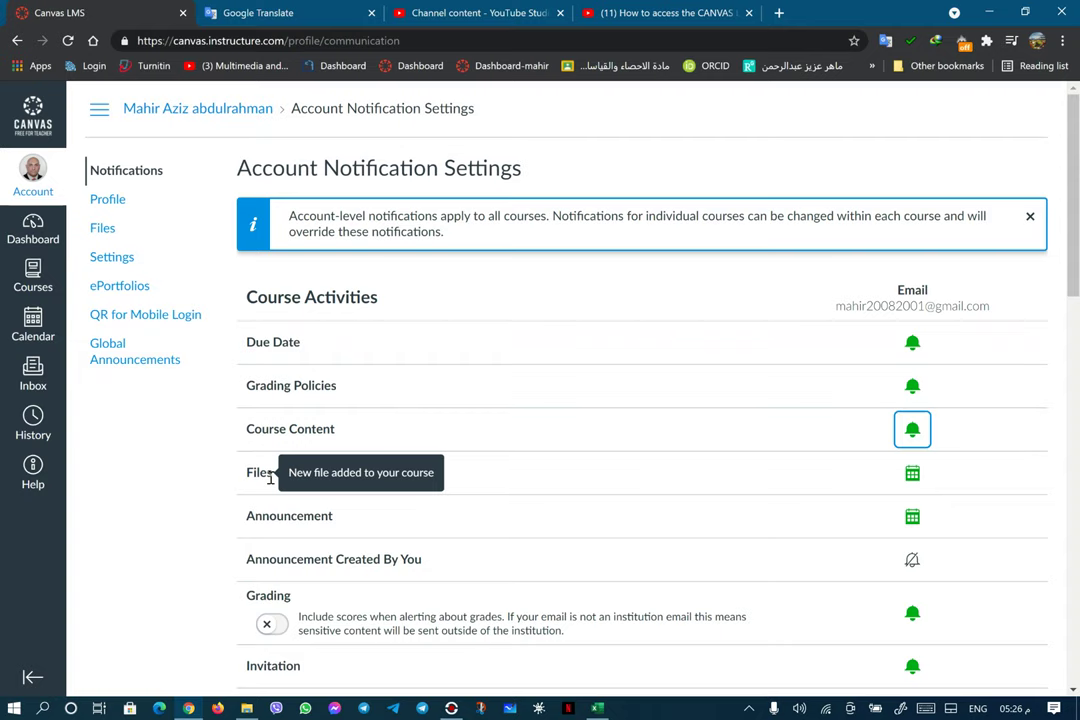
# - Set the Files and Announcement email notifications to Notify immediately
pyautogui.click(912, 474)
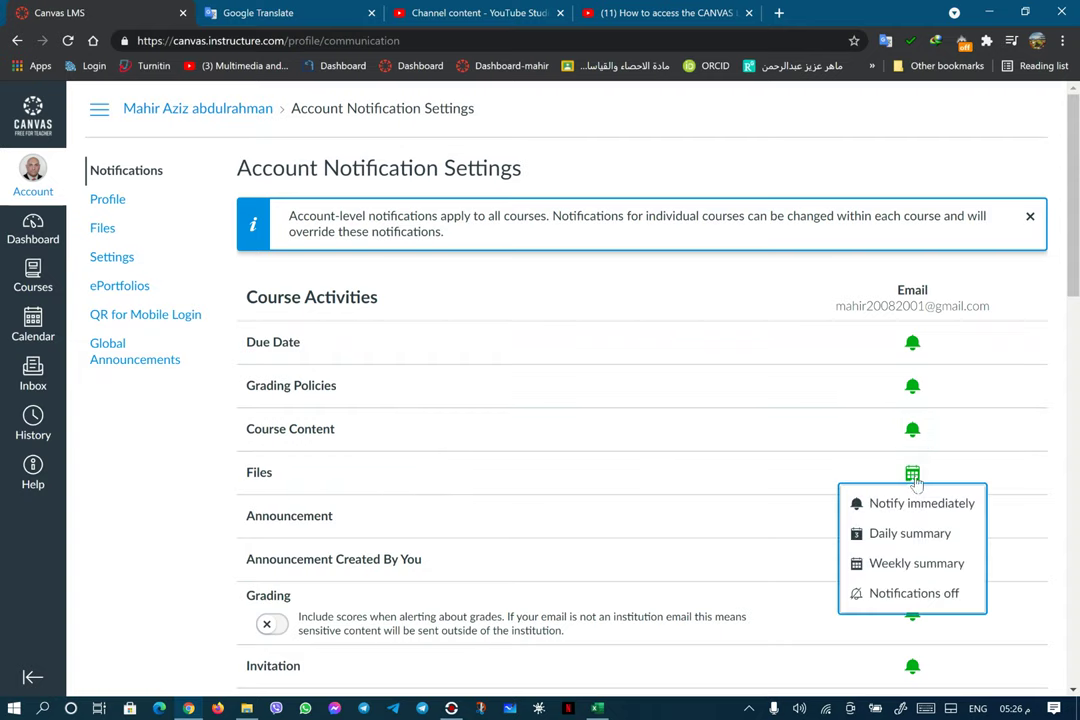
pyautogui.click(880, 504)
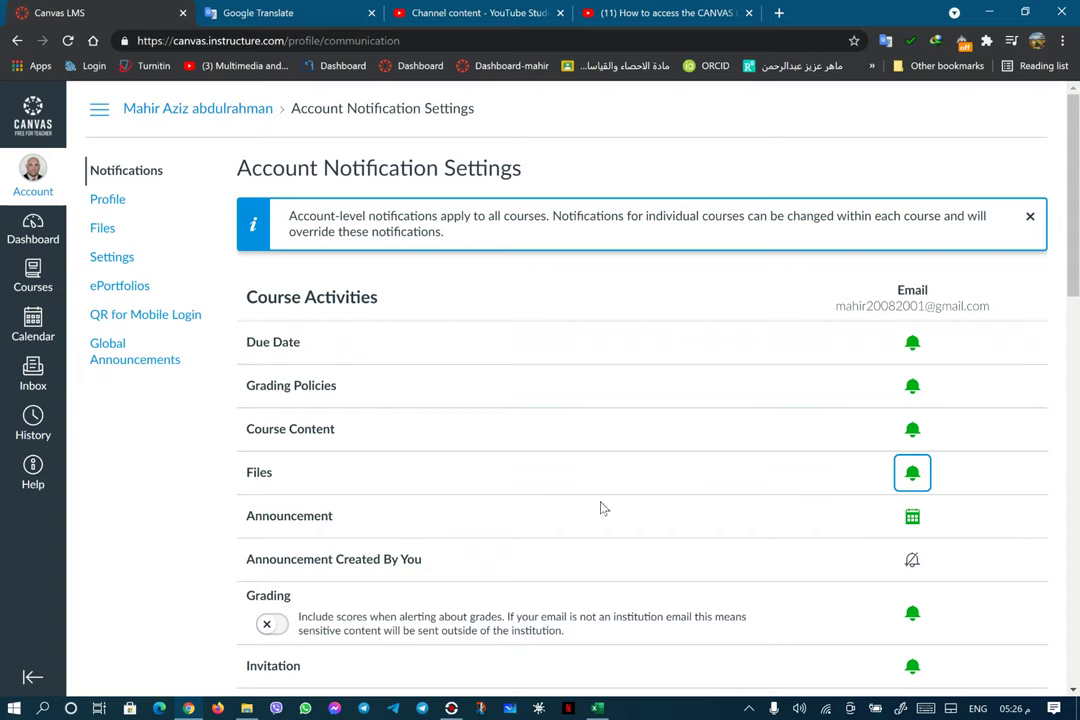
pyautogui.moveTo(312, 511)
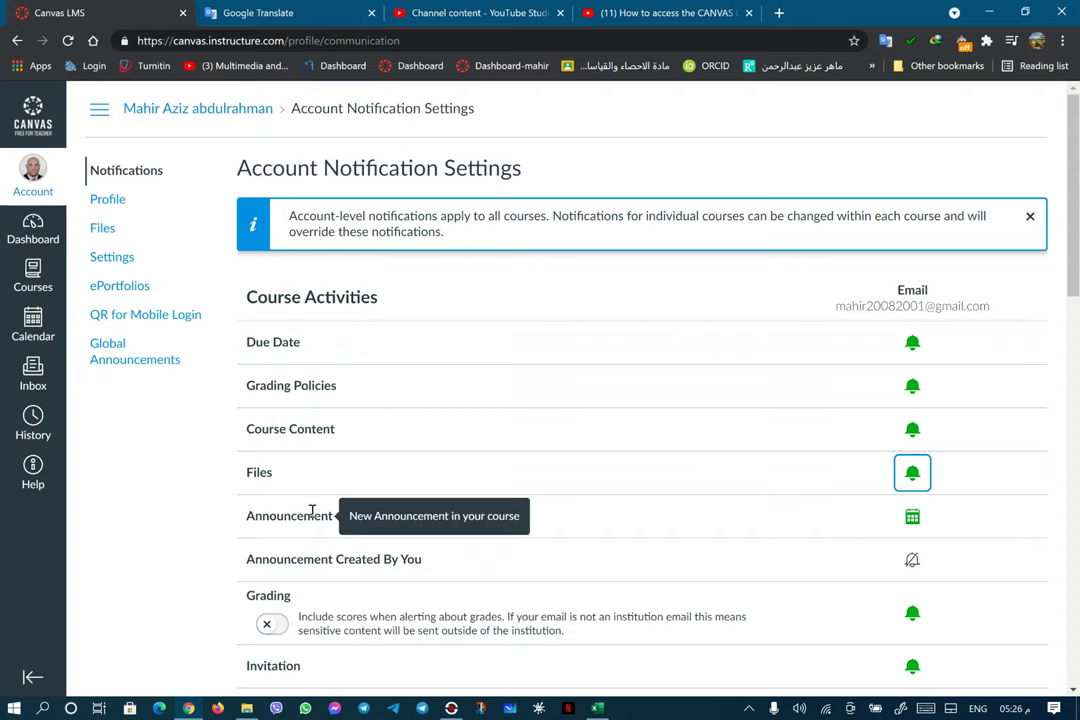
pyautogui.click(913, 517)
pyautogui.click(911, 550)
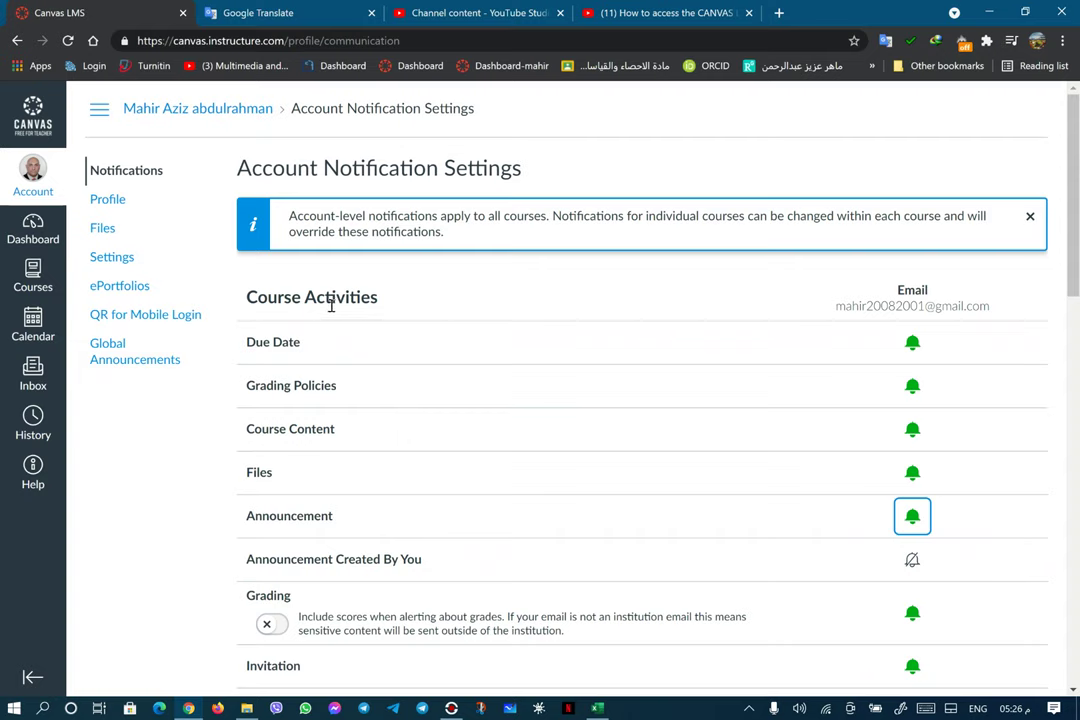
# - Open the account profile for editing and go through its Title, Biography and Links fields without entering anything
pyautogui.click(35, 185)
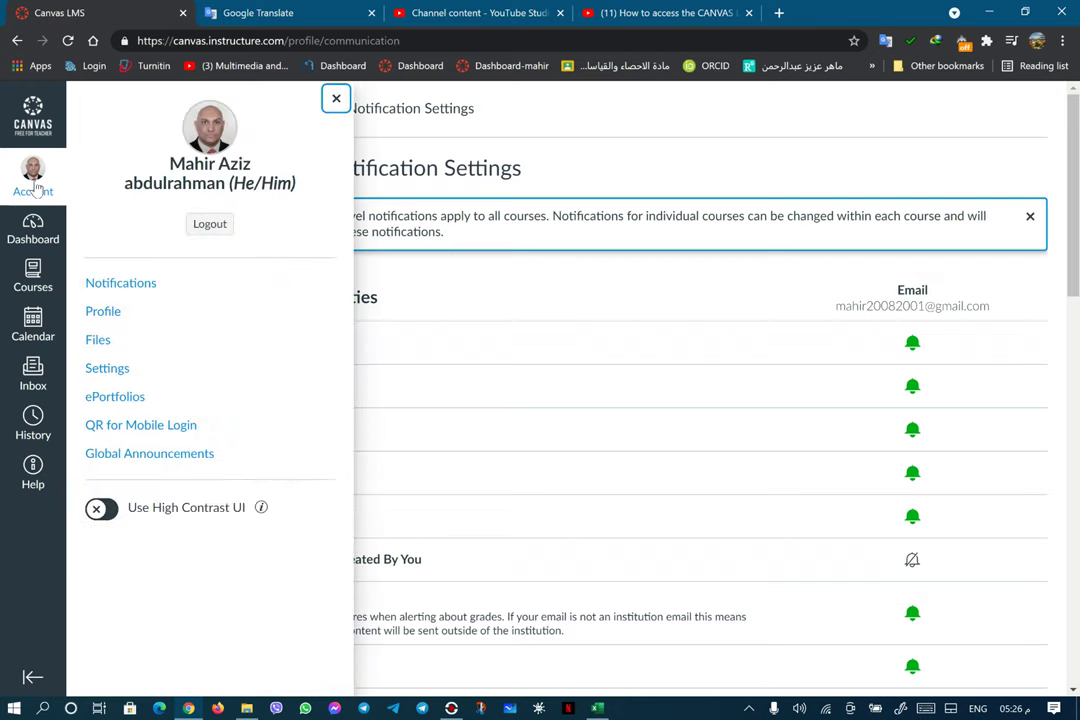
pyautogui.click(101, 313)
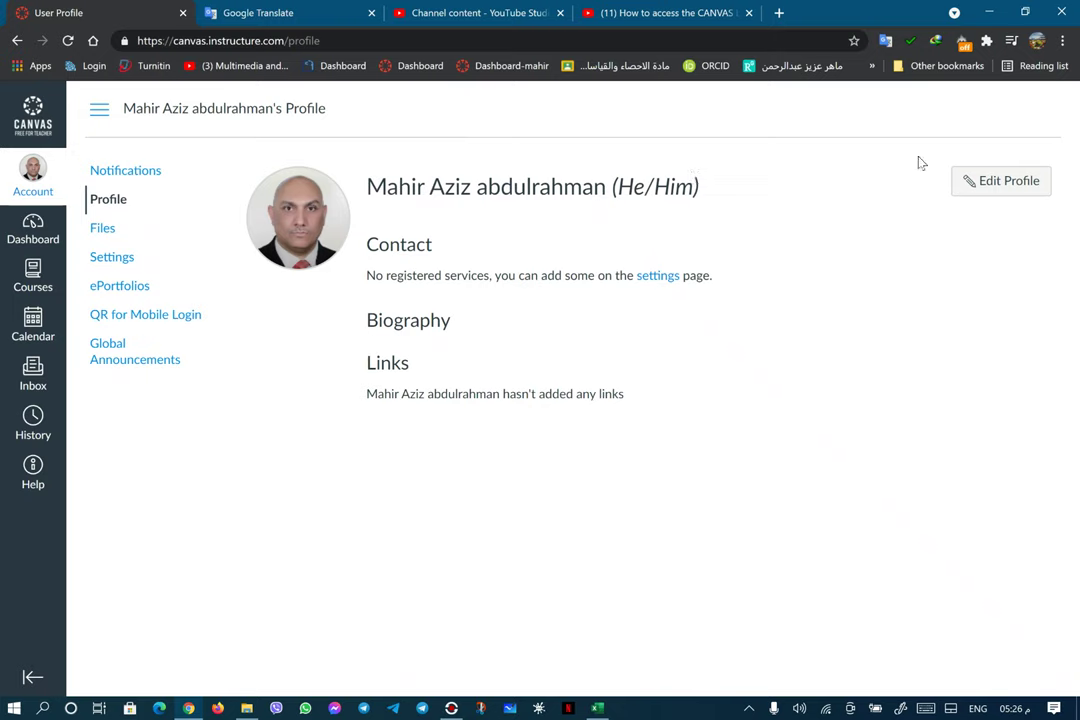
pyautogui.click(985, 182)
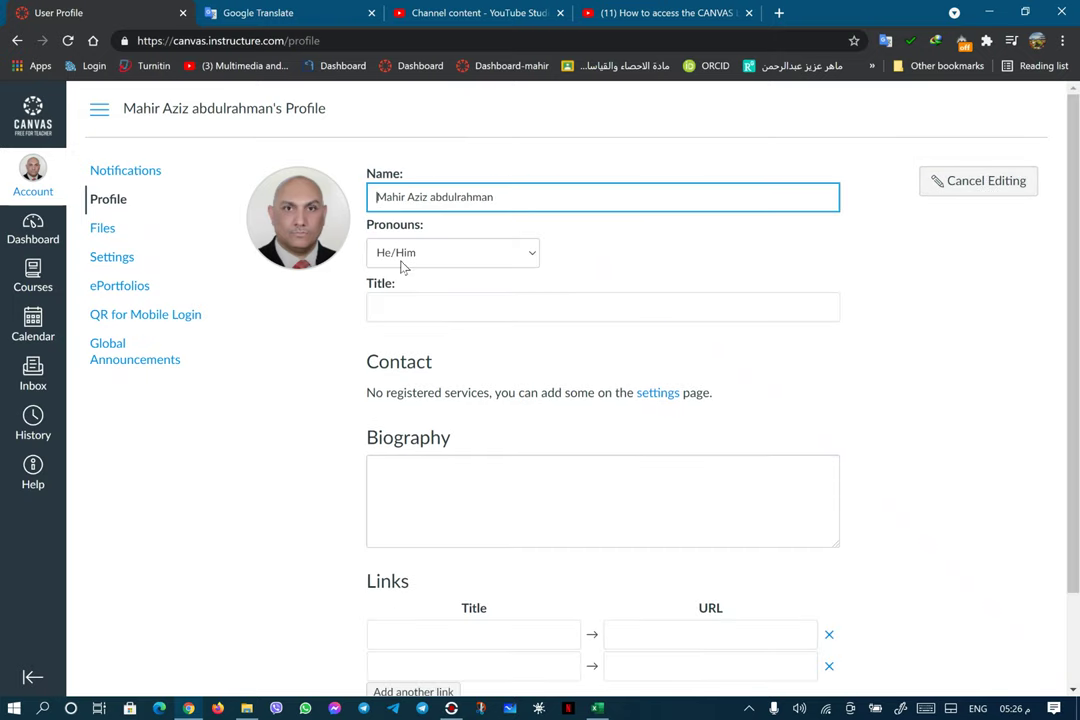
pyautogui.click(416, 308)
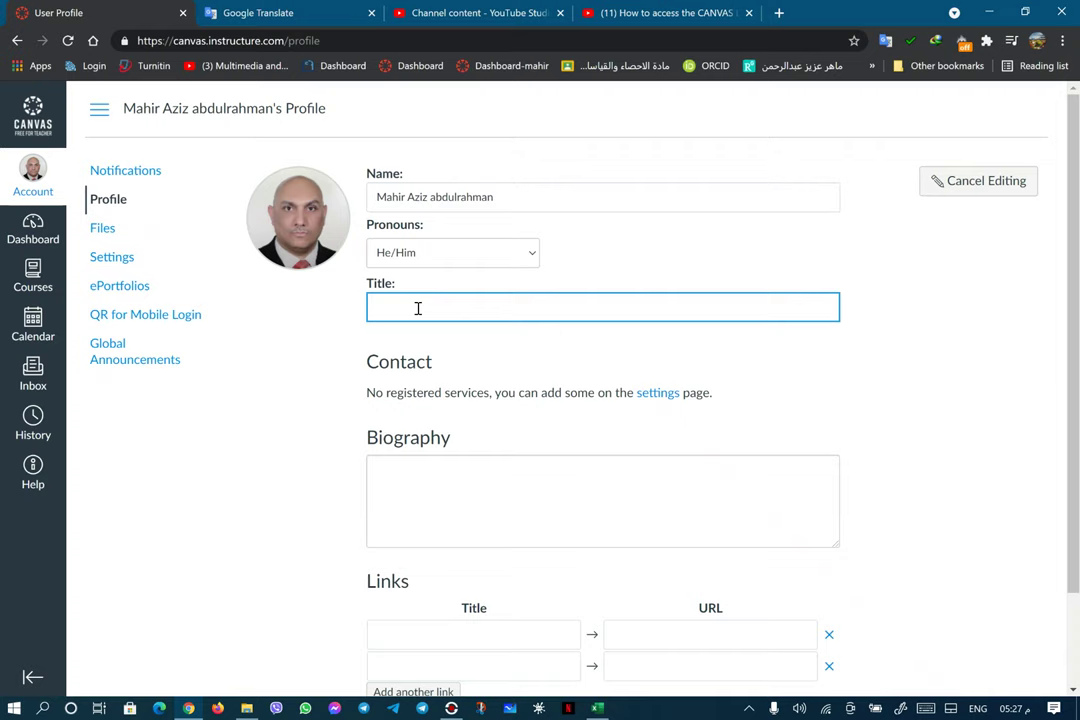
pyautogui.click(470, 484)
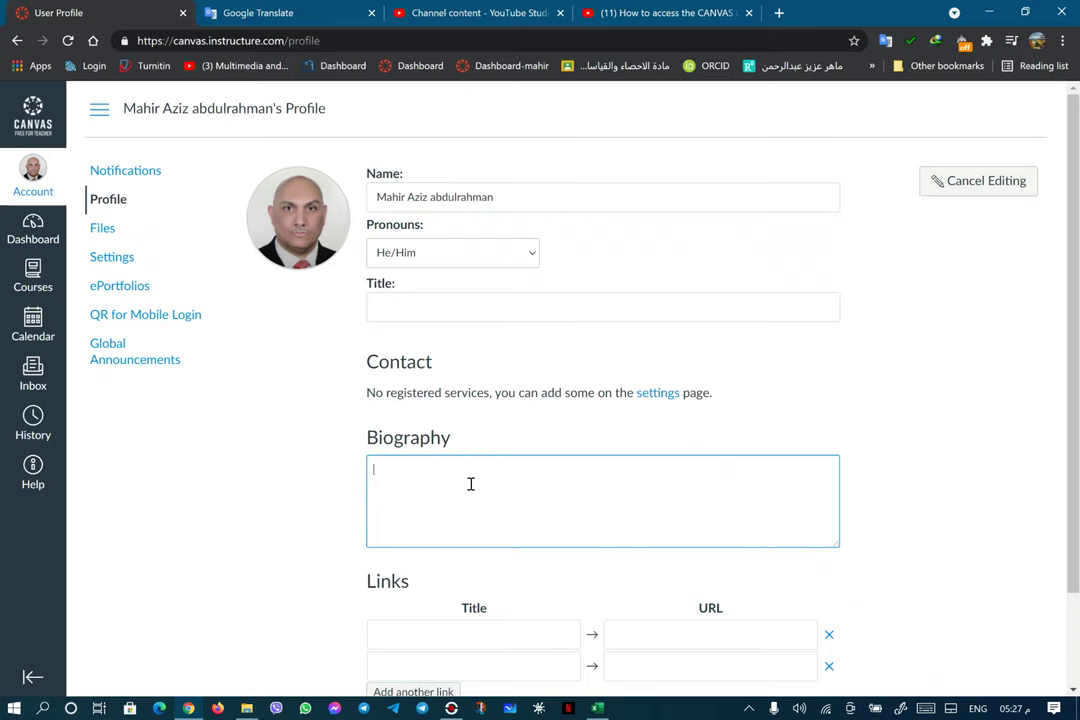
pyautogui.scroll(-2, 521, 494)
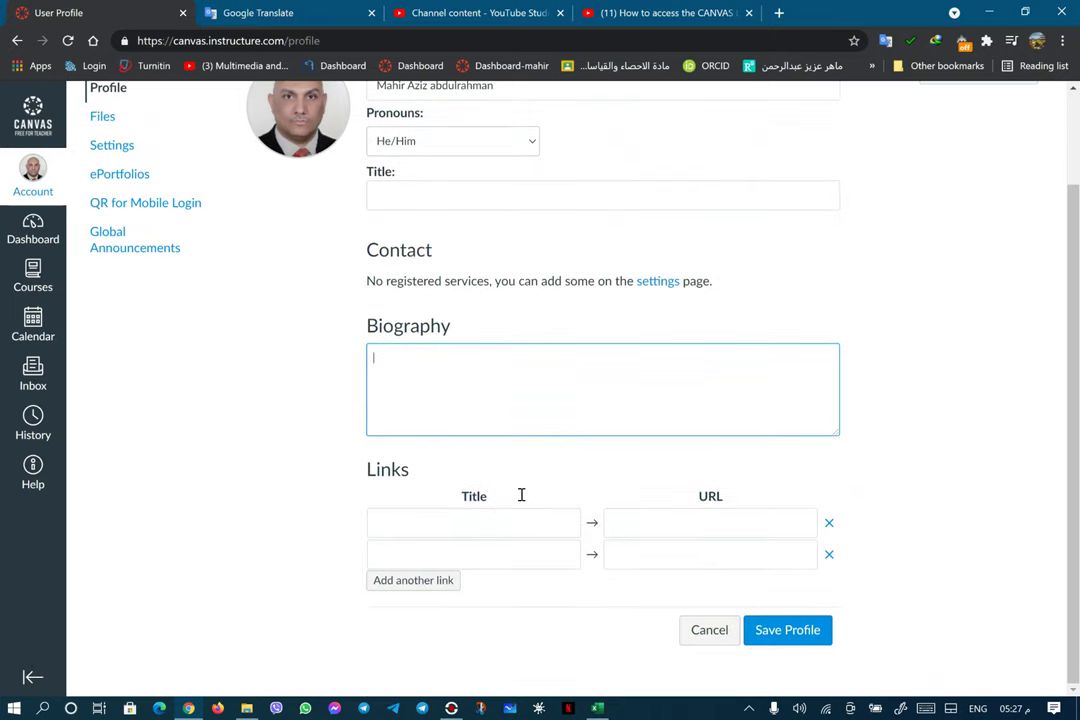
pyautogui.click(509, 528)
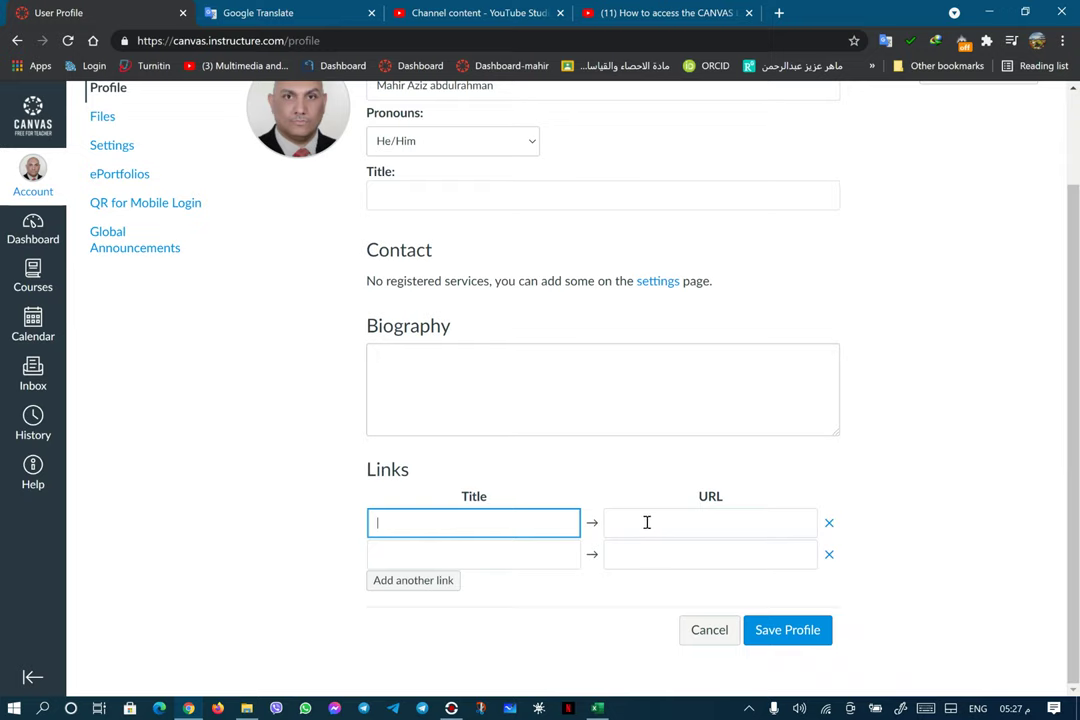
pyautogui.click(670, 527)
pyautogui.click(540, 528)
# - View the profile pictures folder in the account's personal files and return to the Dashboard
pyautogui.click(105, 117)
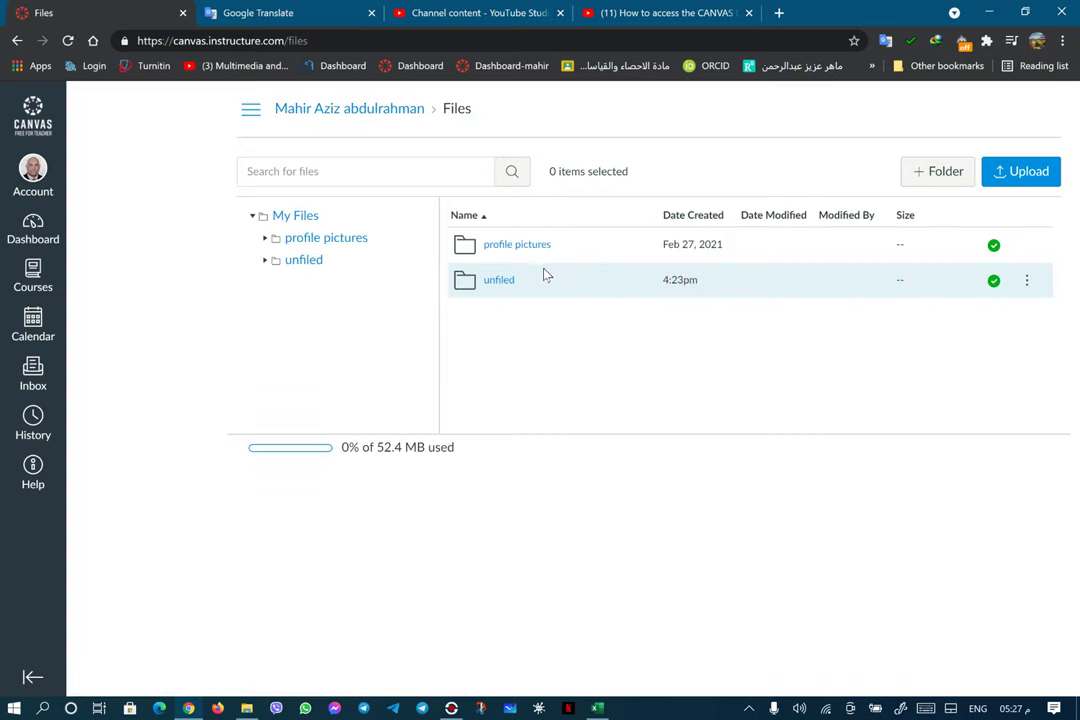
pyautogui.click(527, 253)
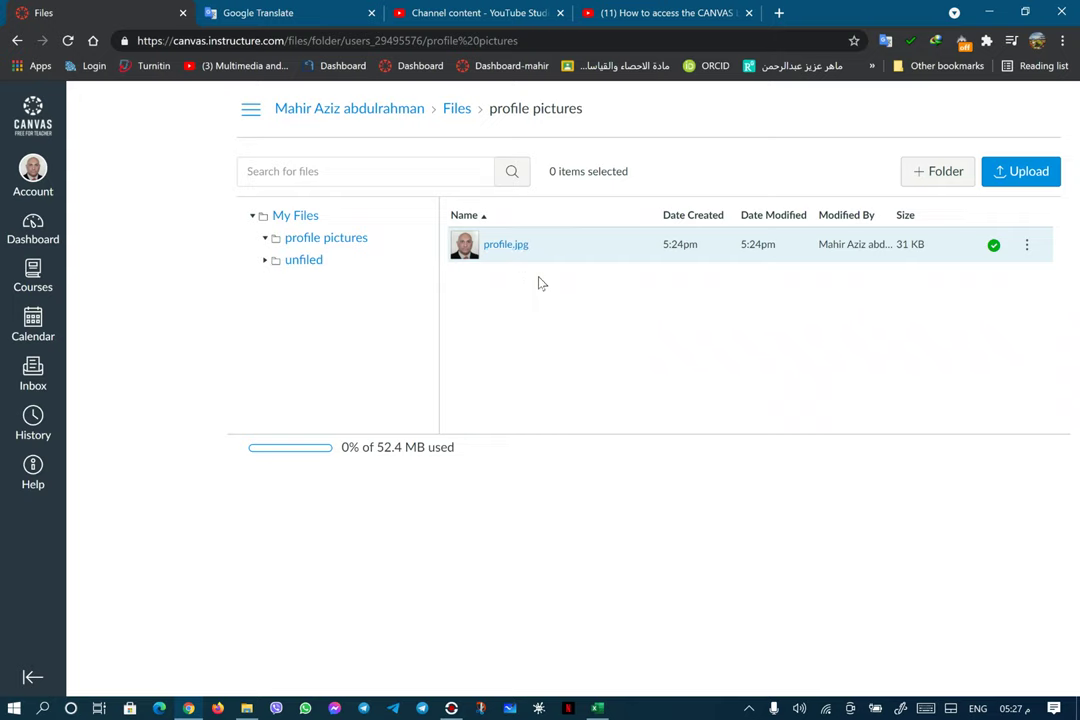
pyautogui.click(34, 176)
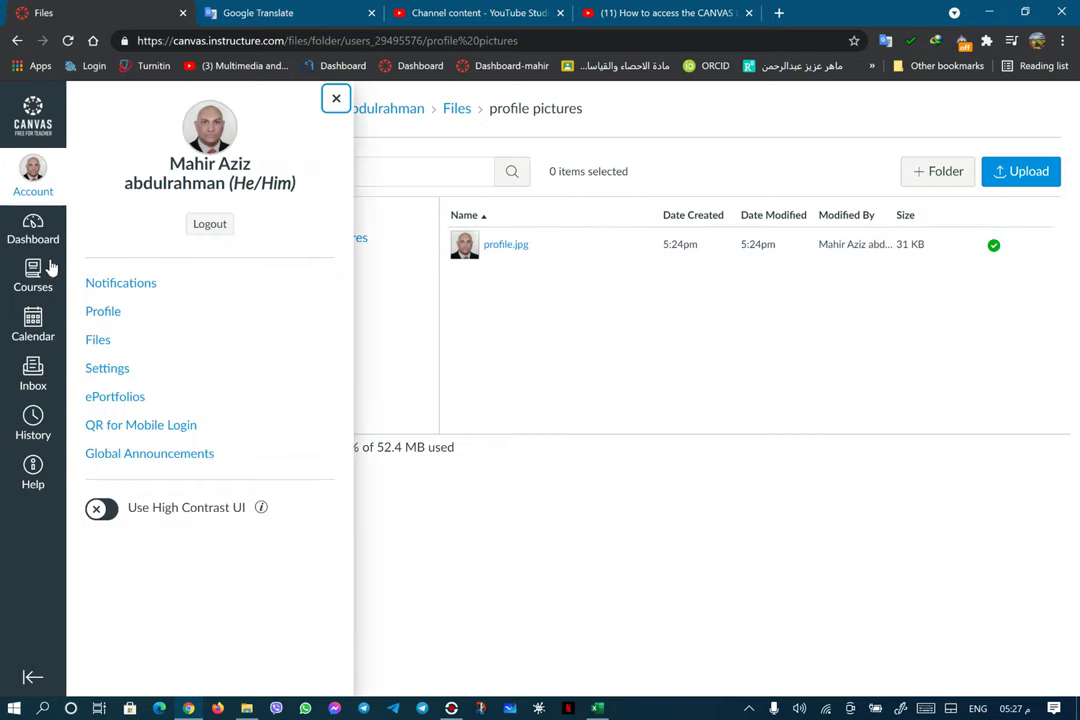
pyautogui.click(31, 230)
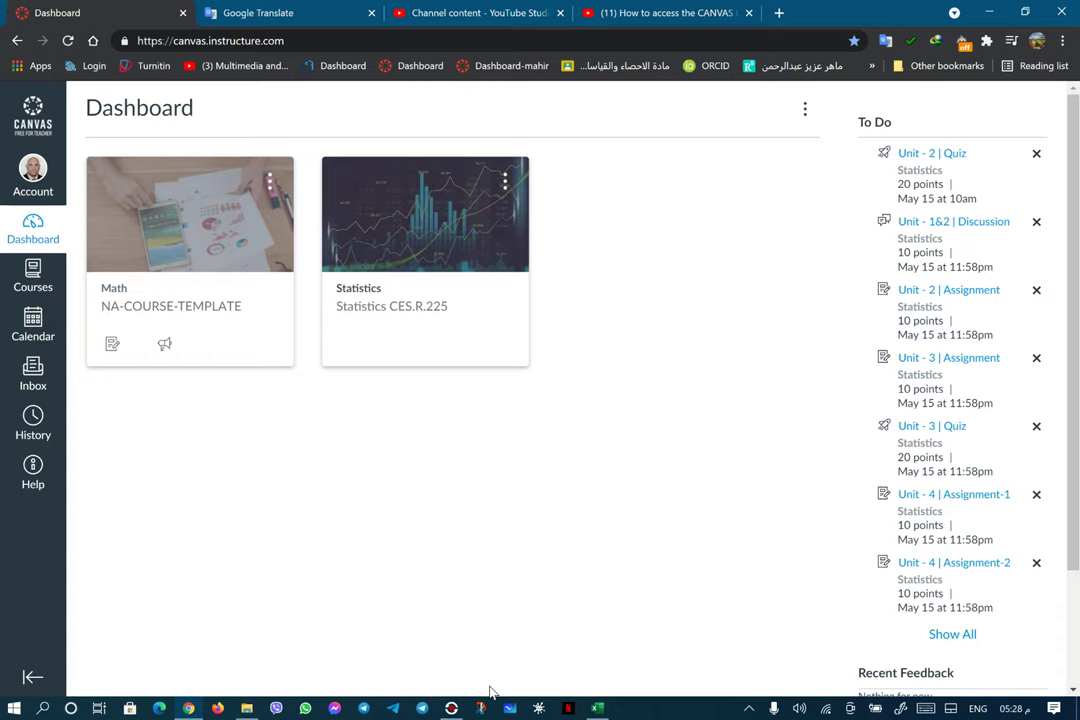
pyautogui.click(451, 708)
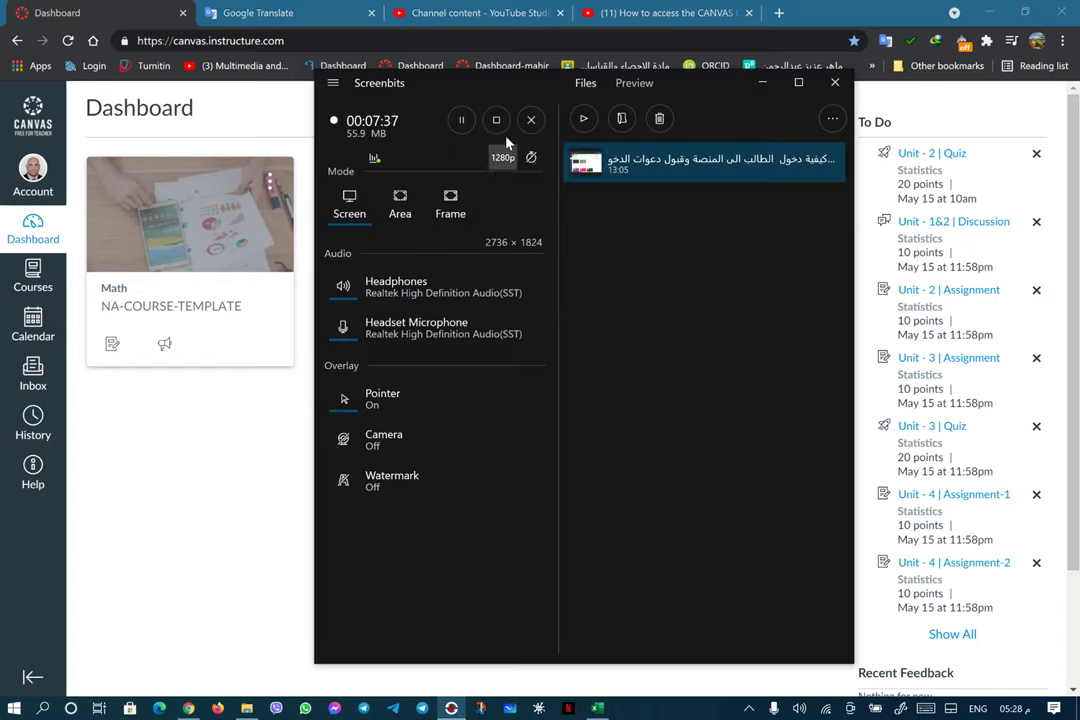